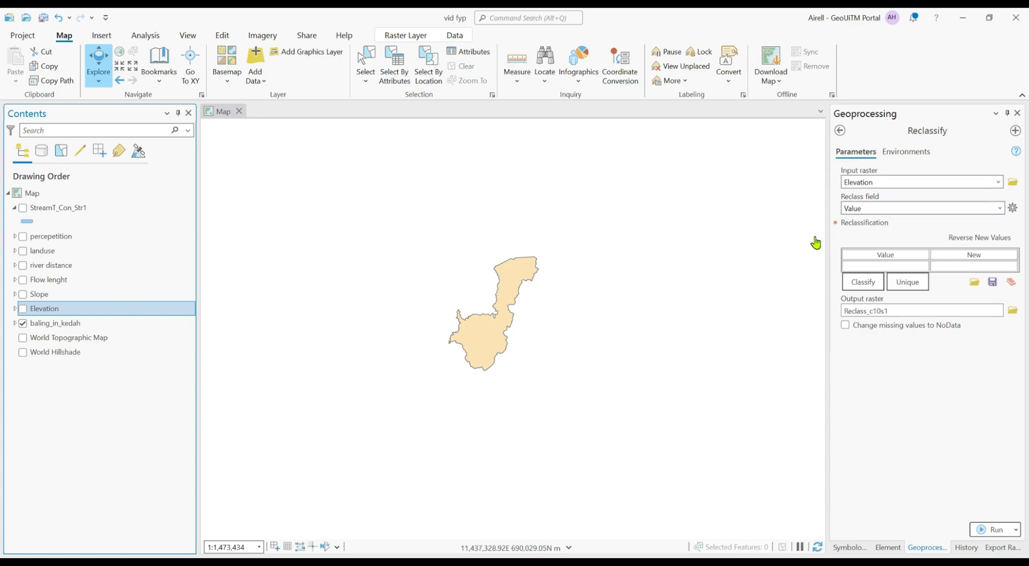
Step: Reclassify the Elevation raster into 5 classes using the Natural Breaks (Jenks) method and run the tool
click(864, 350)
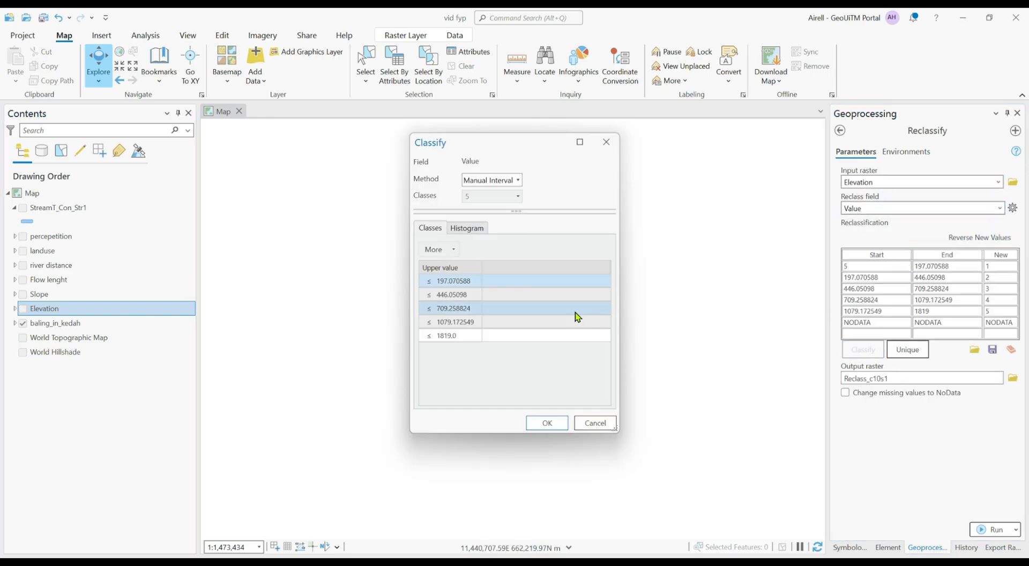
click(518, 180)
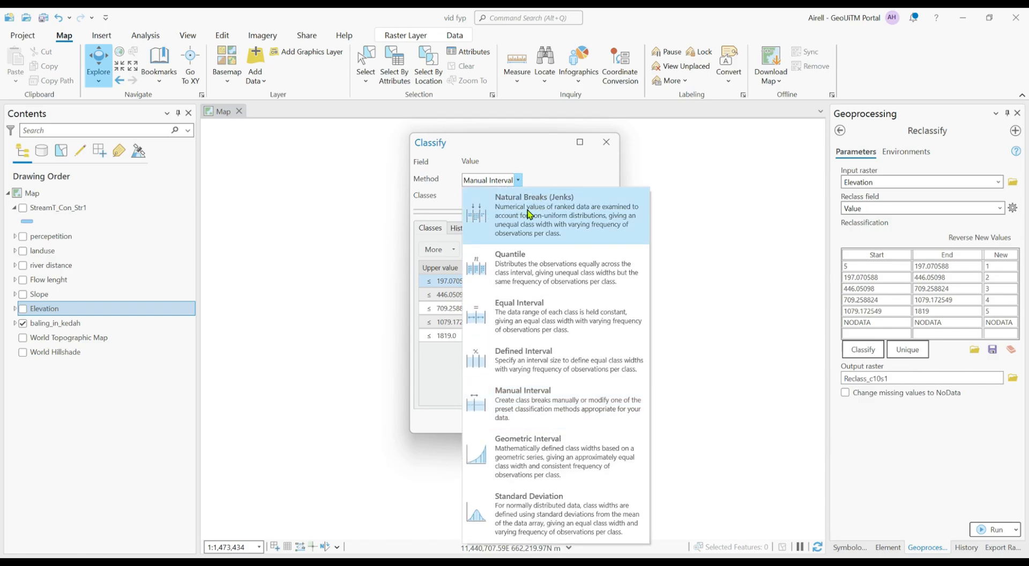
click(530, 214)
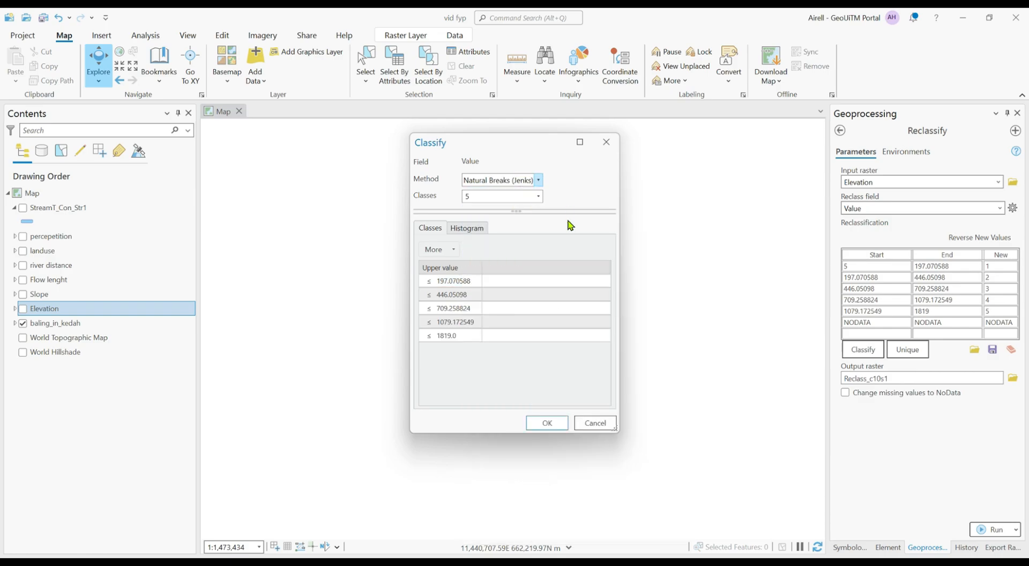
click(540, 197)
click(483, 218)
click(545, 423)
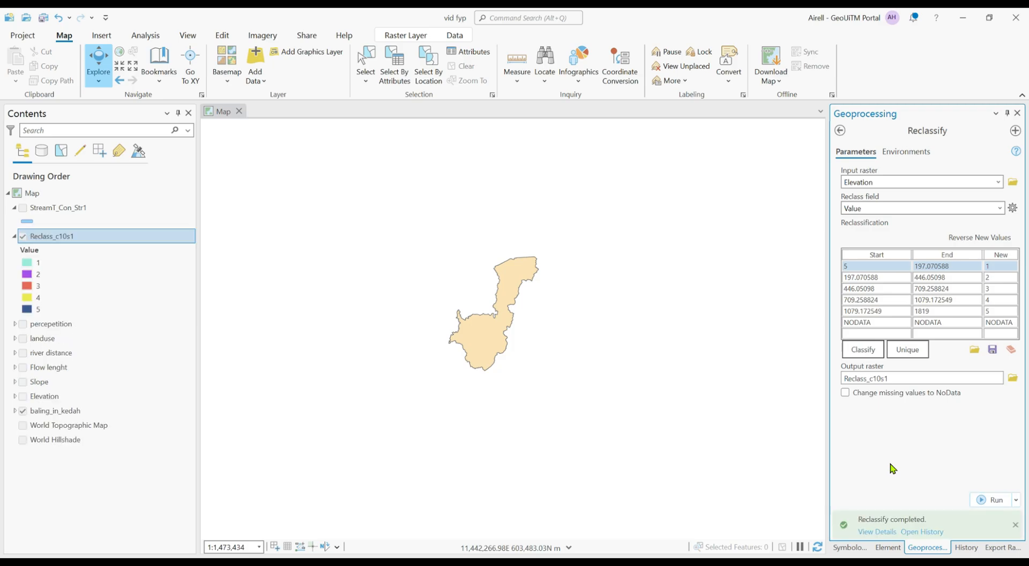
Step: Hide the baling_in_kedah layer and rename the reclassified elevation layer as Reclass_Elavation
click(22, 411)
scroll(498, 343, up, 2)
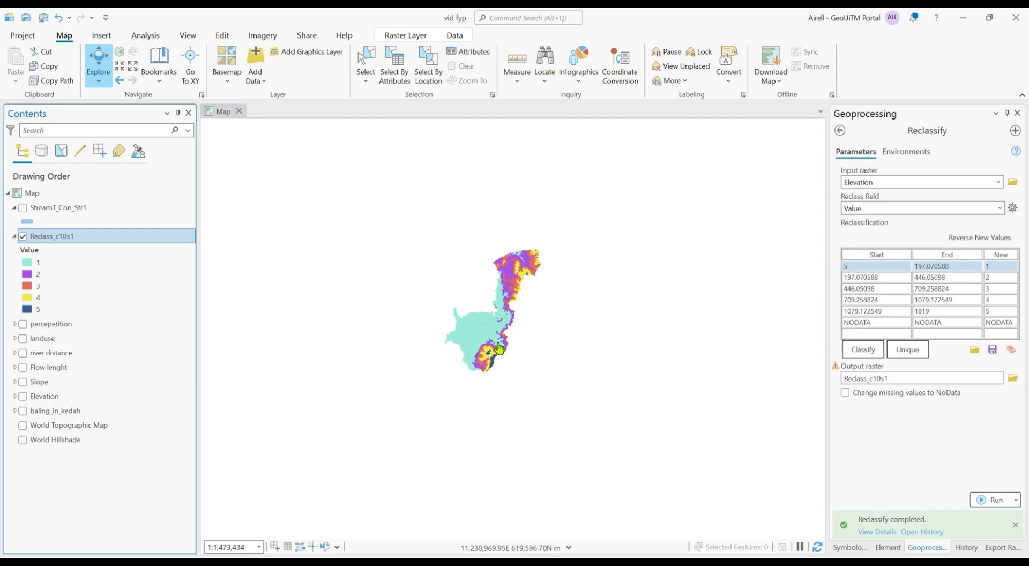
click(133, 240)
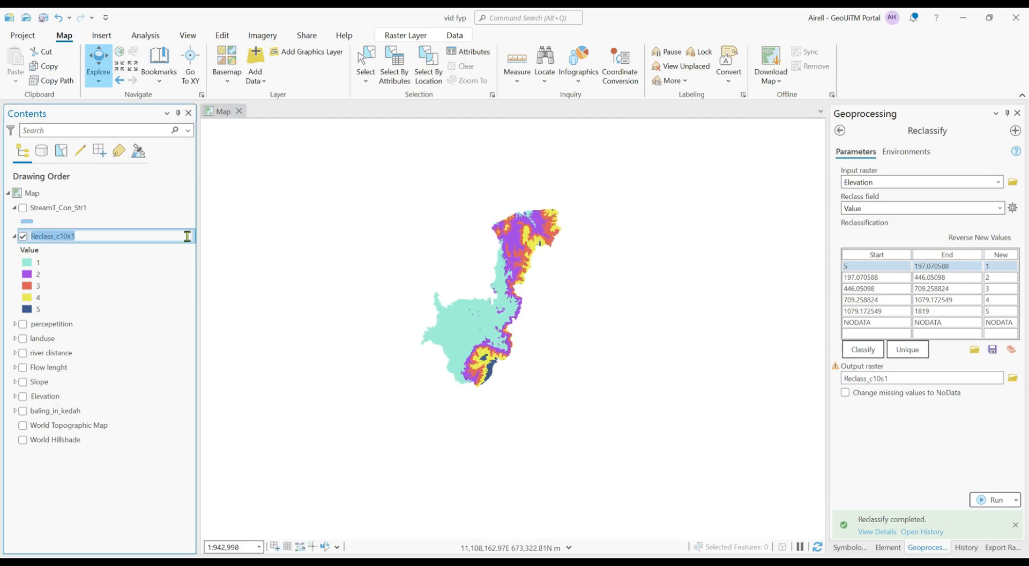
click(86, 235)
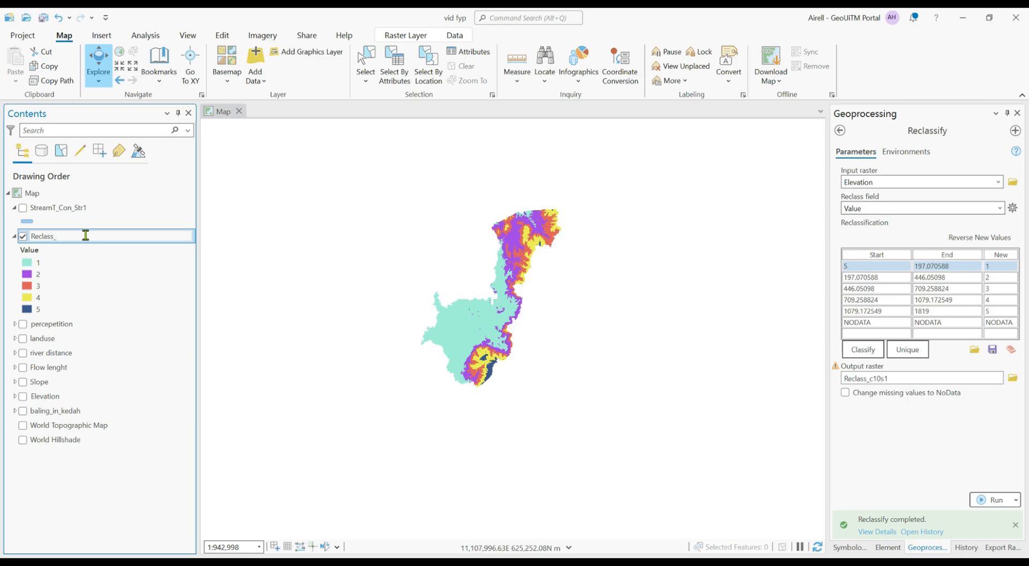
text(Elavation)
click(219, 235)
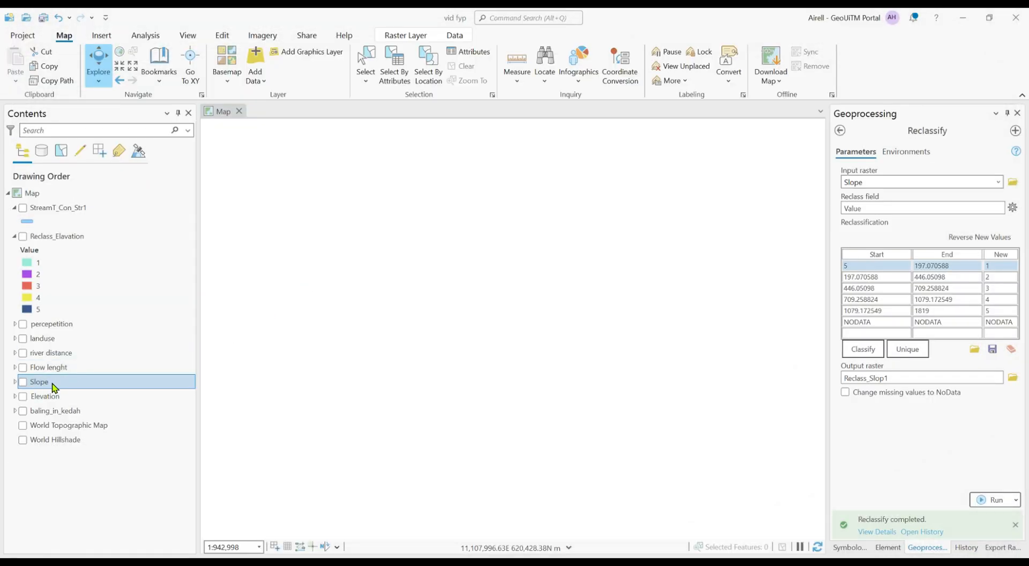
Step: Reclassify the Slope raster into 5 classes using the Natural Breaks (Jenks) method and run the tool
click(91, 384)
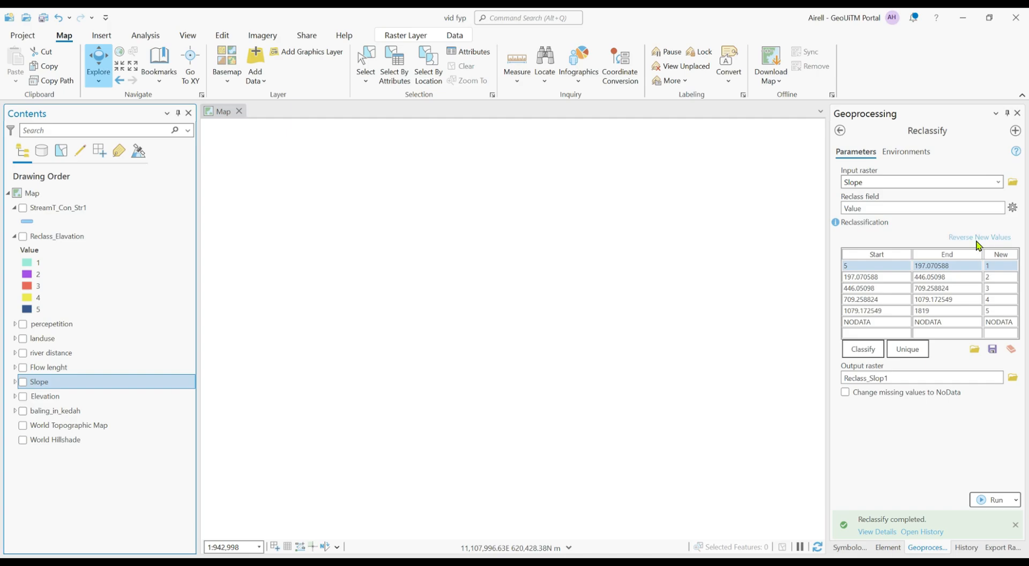
click(866, 354)
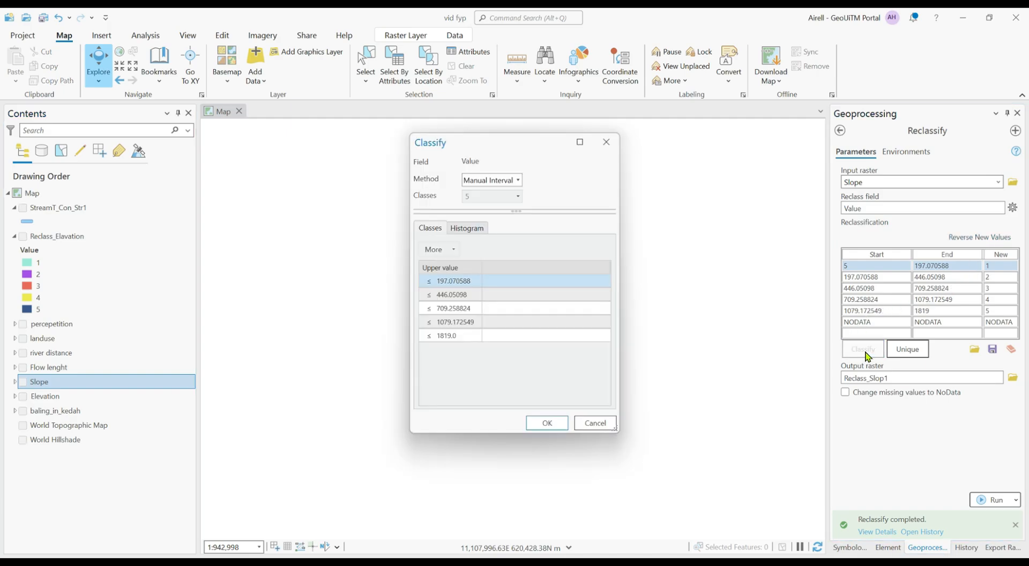
click(511, 181)
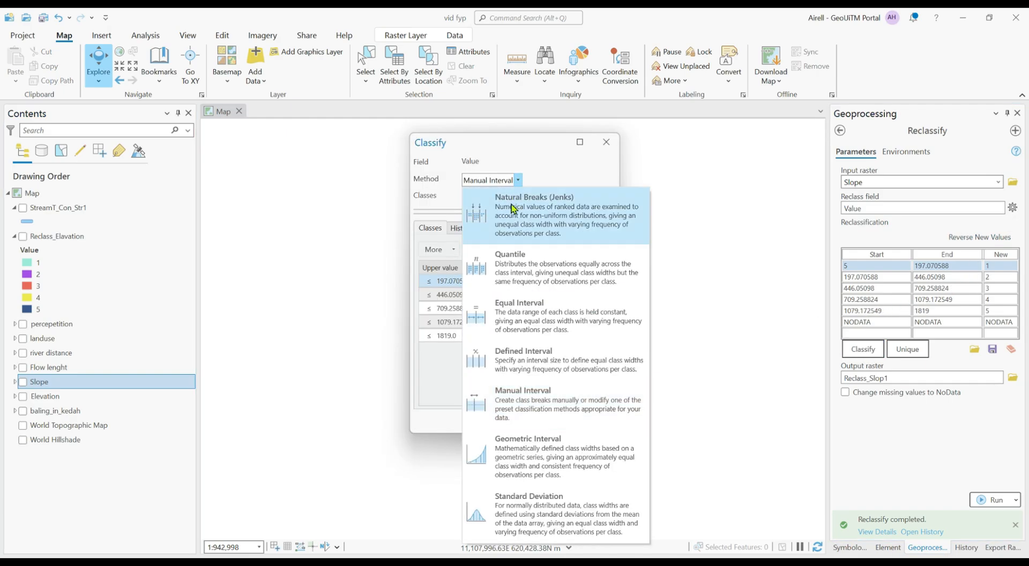
click(516, 204)
click(539, 198)
click(489, 211)
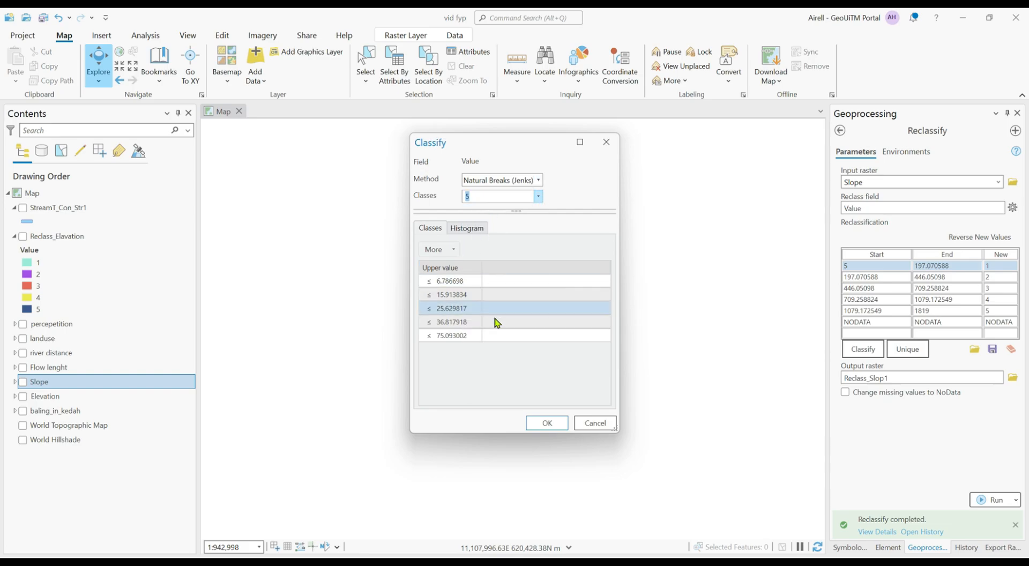
click(547, 422)
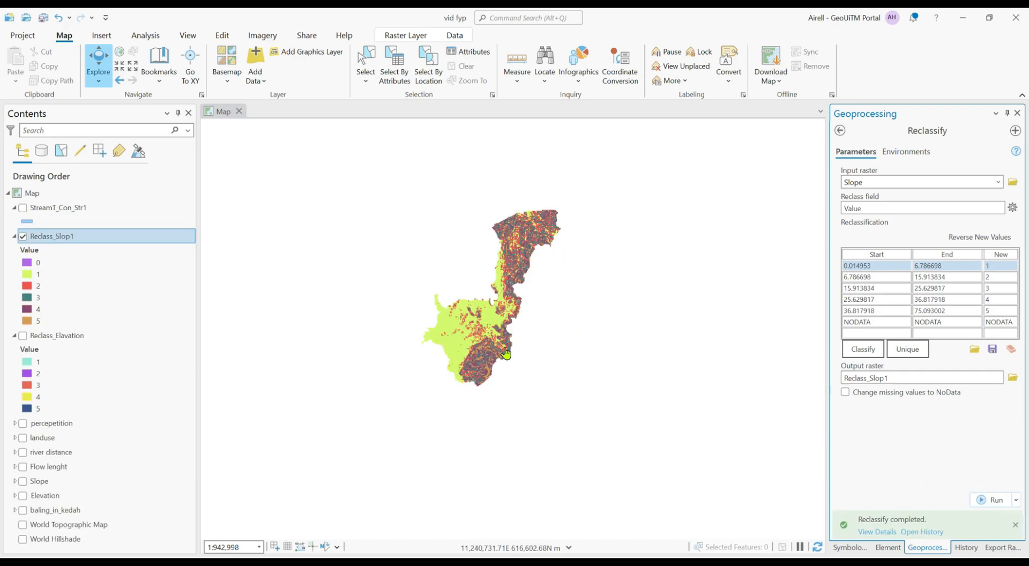
Step: Rename the reclassified slope layer as Reclass_Slope and turn off its visibility
click(85, 236)
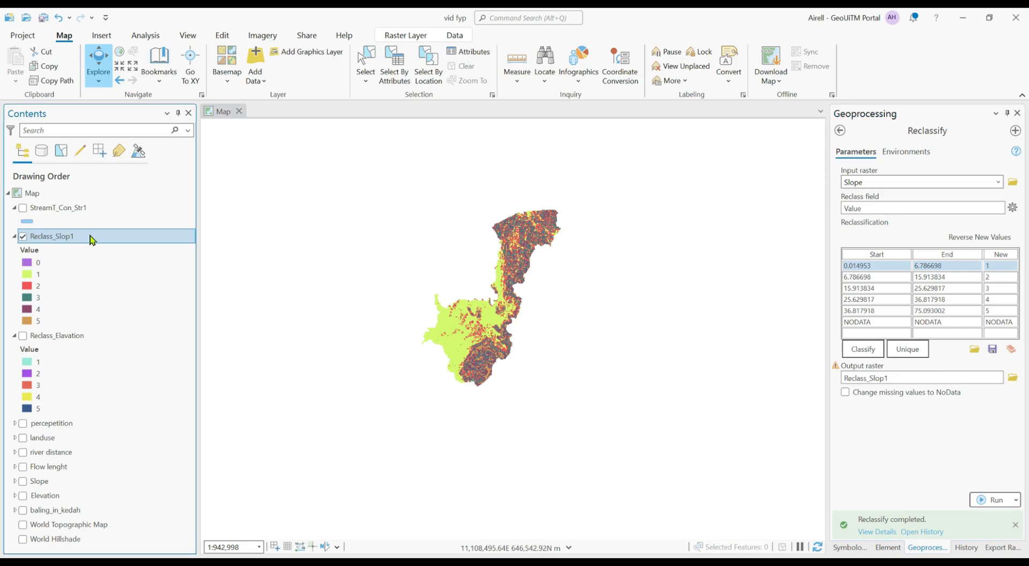
click(92, 237)
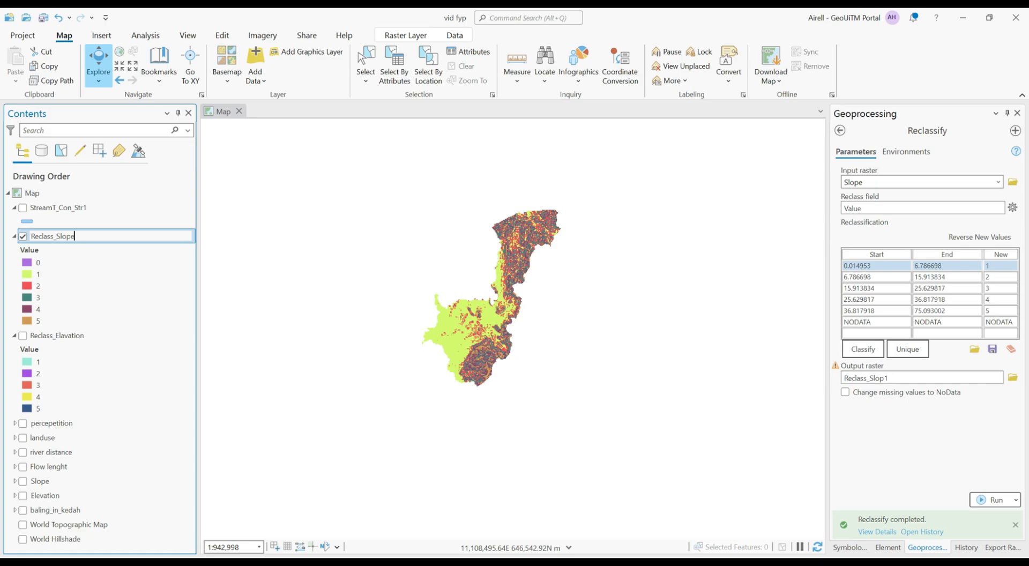
click(319, 261)
click(57, 336)
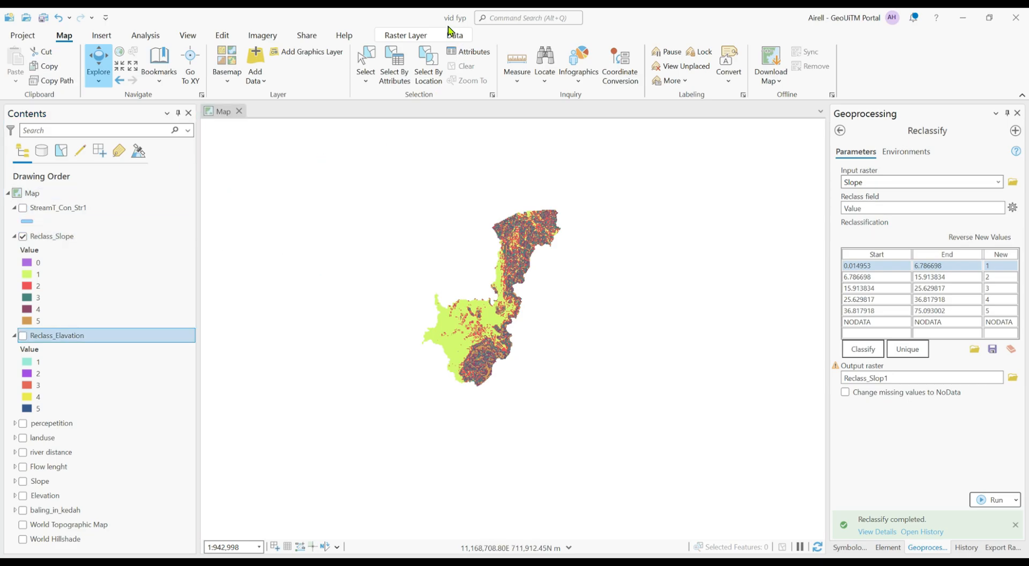
click(23, 236)
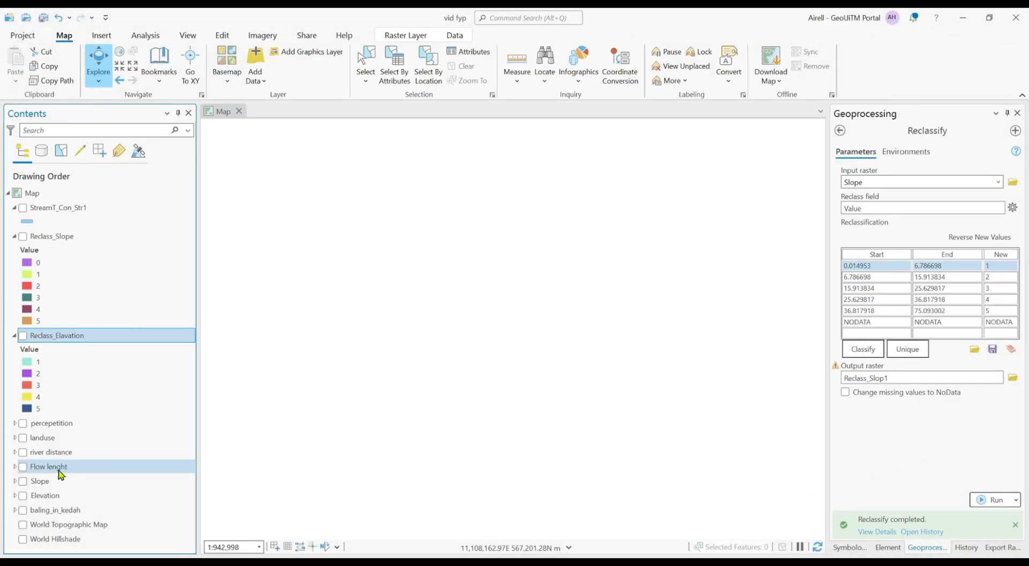
Step: Reclassify the Flow lenght raster into 5 Natural Breaks (Jenks) classes and run the tool
click(59, 470)
drag(883, 189, 878, 184)
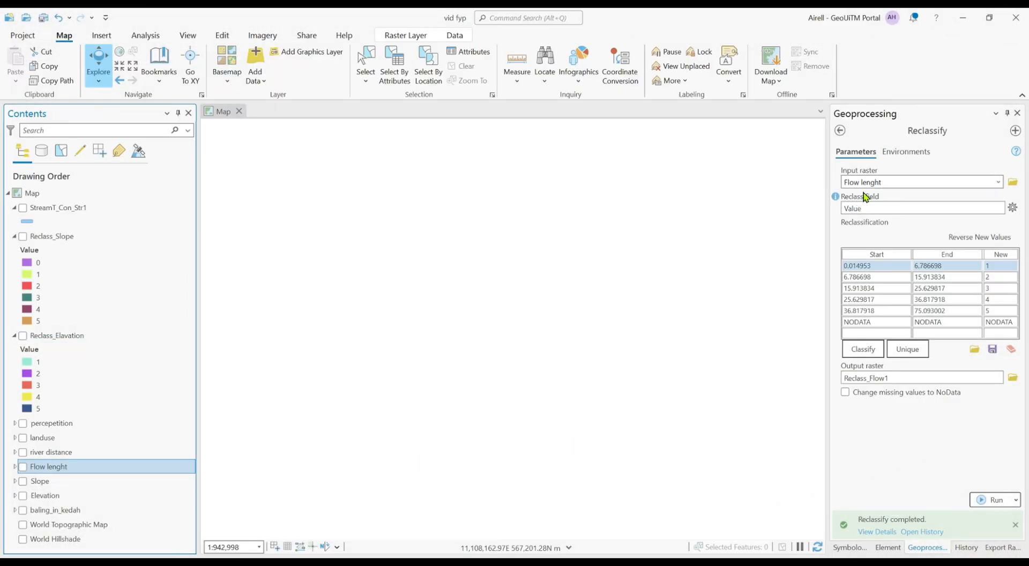
click(865, 351)
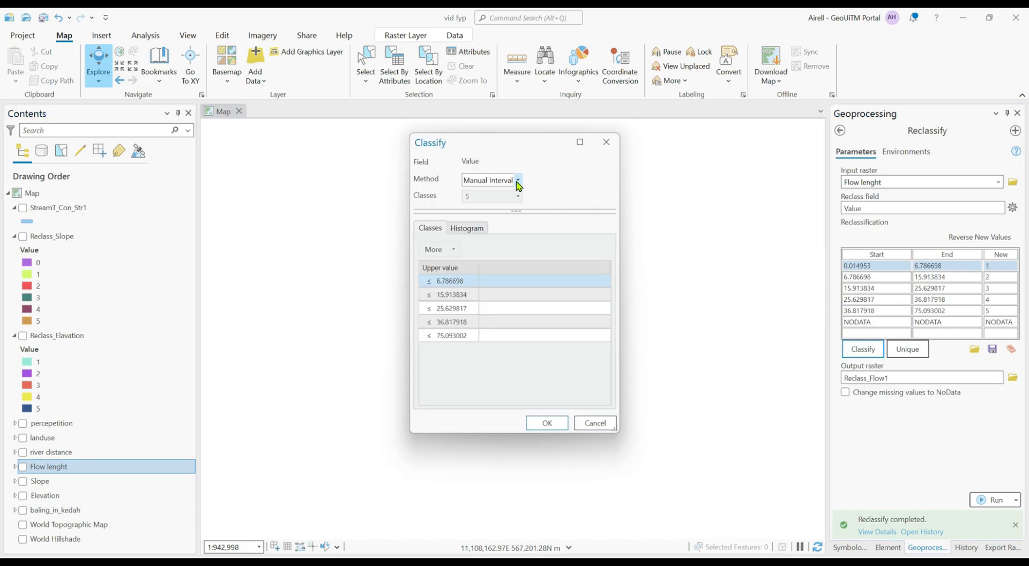
click(518, 182)
click(523, 200)
click(538, 196)
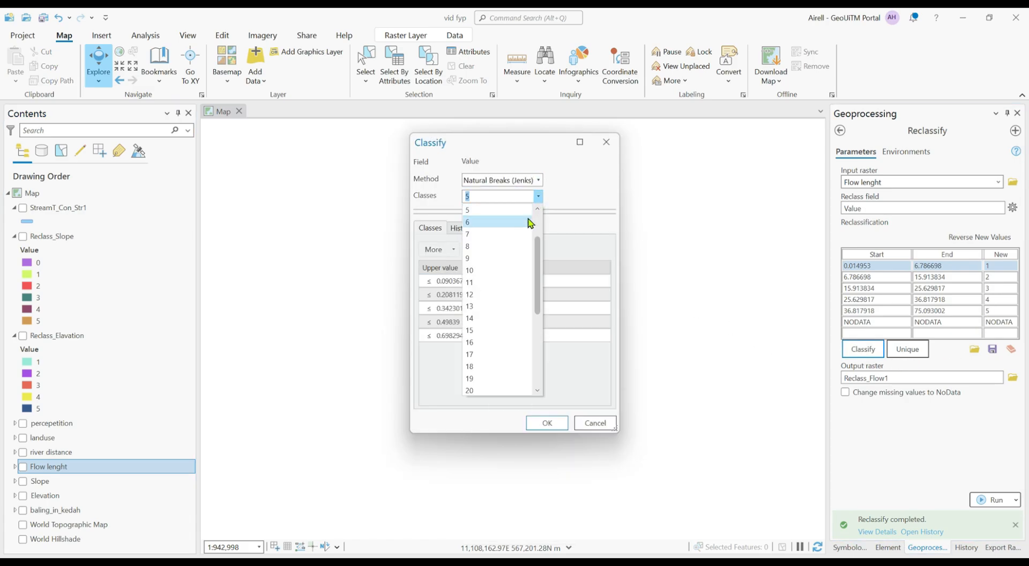
click(485, 211)
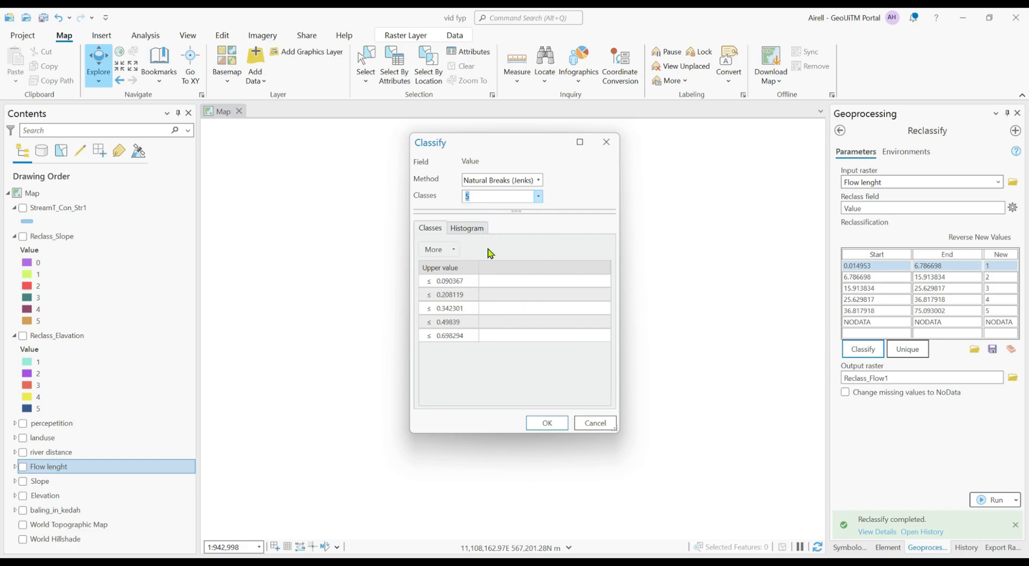
click(549, 423)
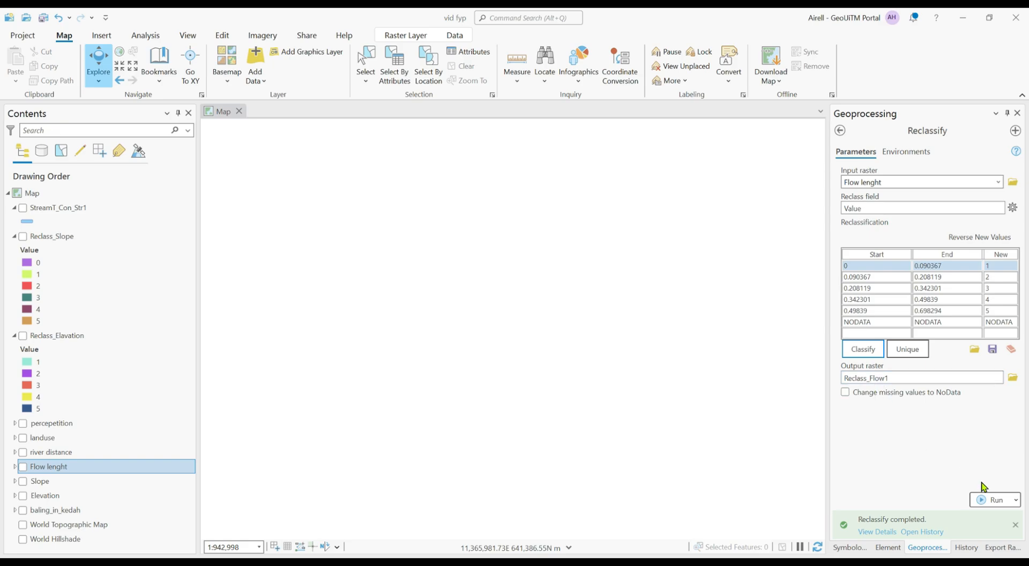
click(993, 500)
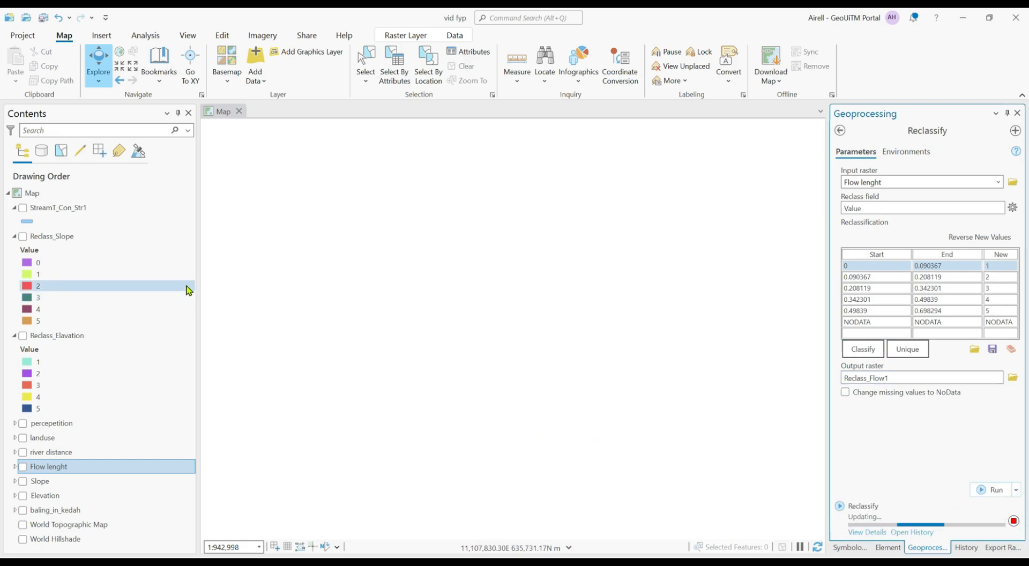
Step: Rename the reclassified flow layer as Reclass_Flow lenght in its layer properties and hide it on the map
drag(506, 359, 562, 339)
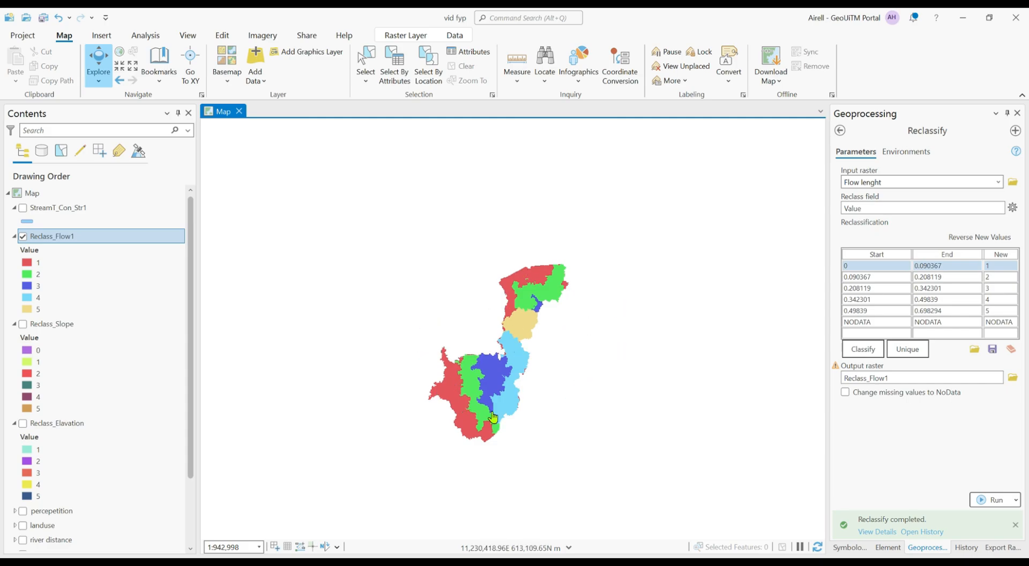
right_click(73, 238)
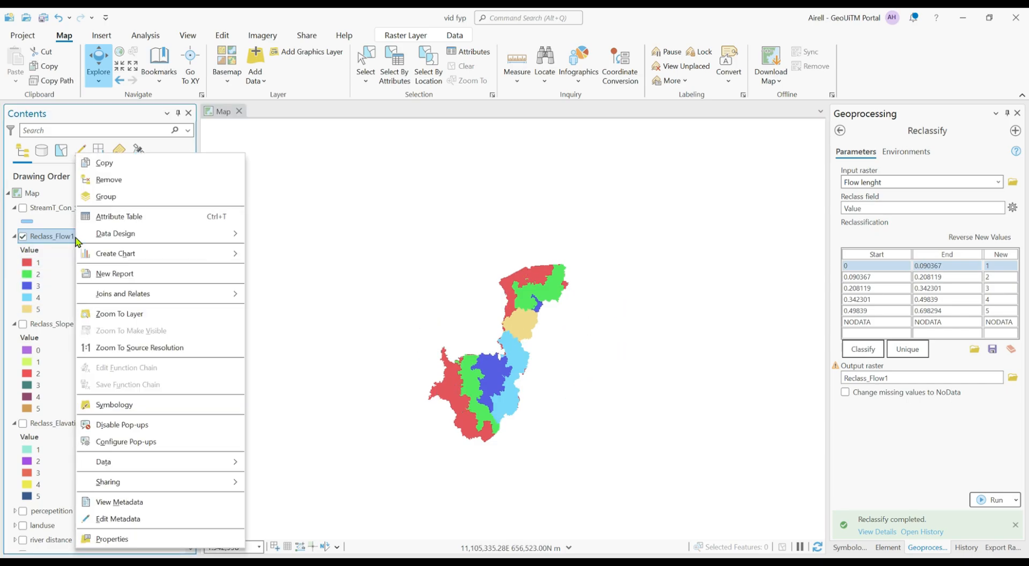
click(117, 539)
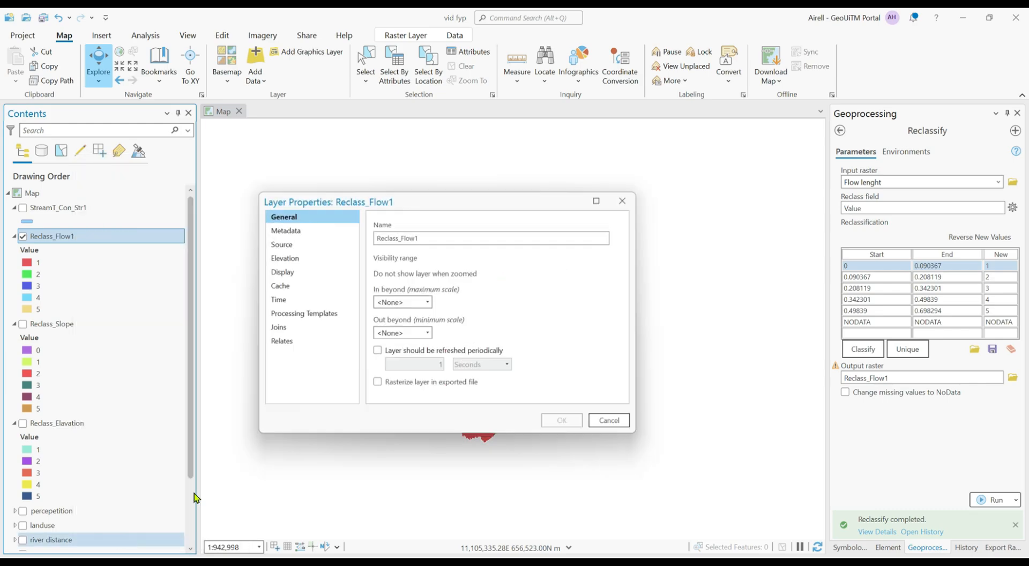
click(444, 237)
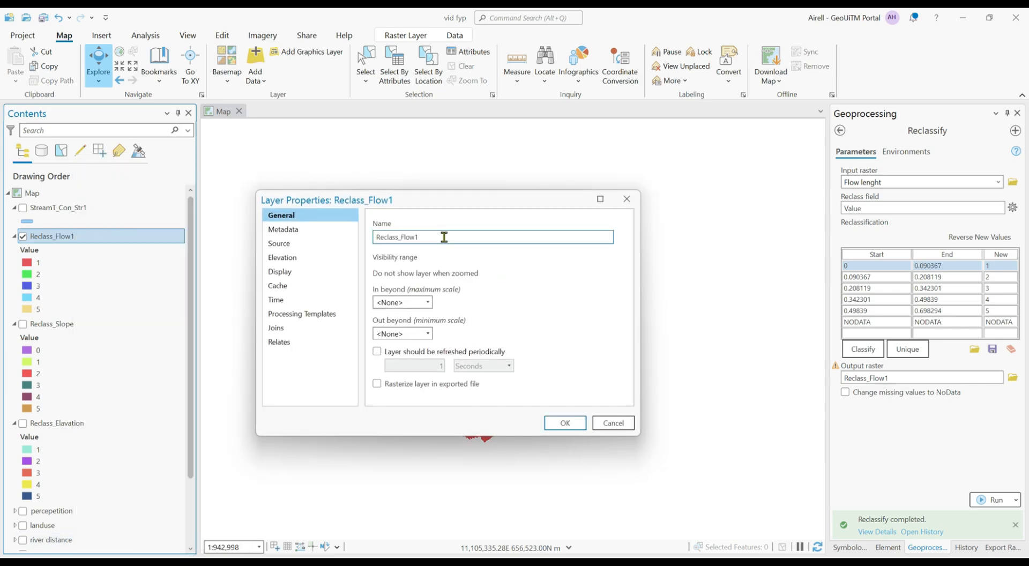
text(lenght)
click(564, 422)
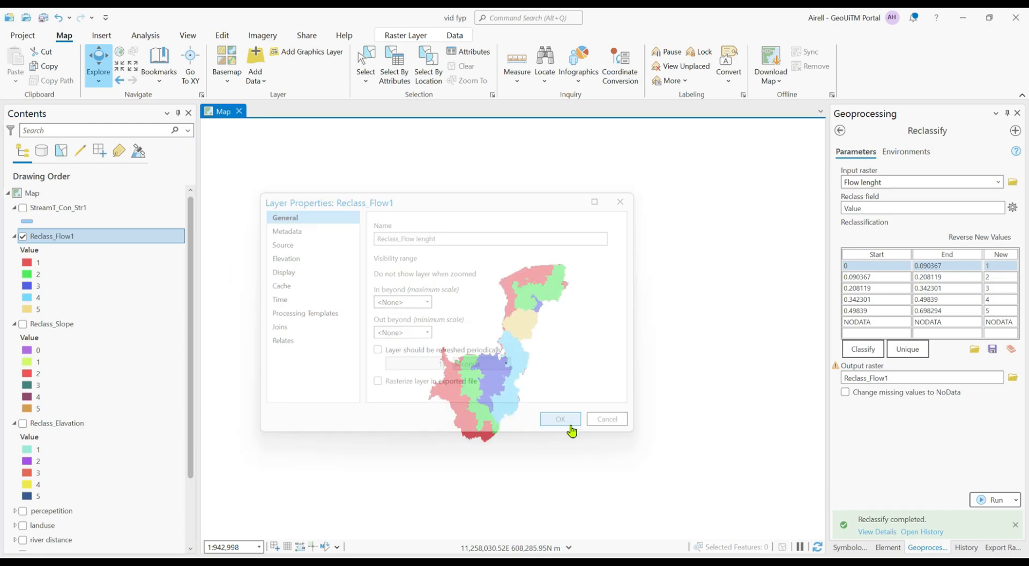
click(22, 237)
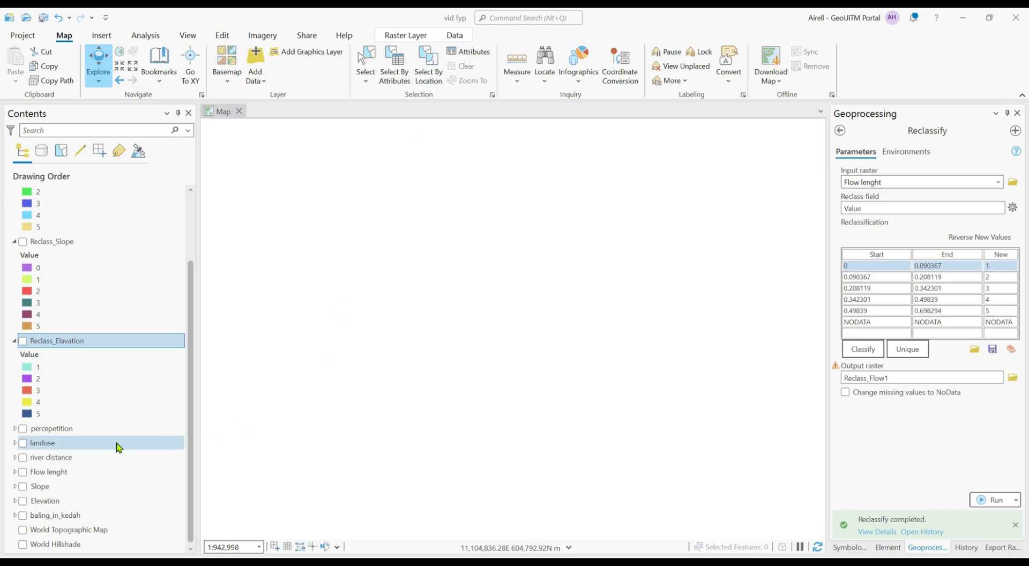
Step: Reclassify the river distance raster into 5 Natural Breaks (Jenks) classes and run the tool
click(51, 460)
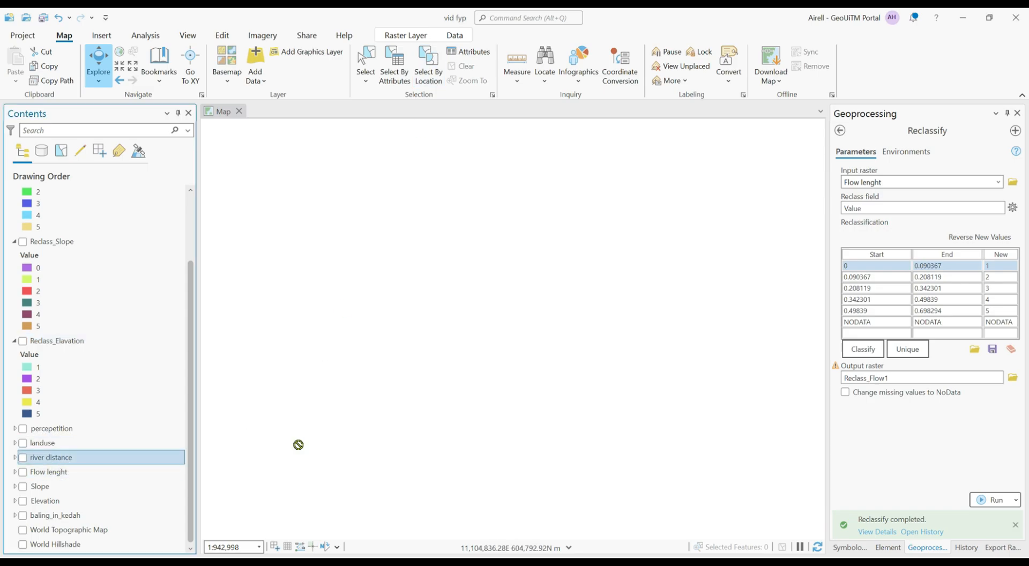
drag(885, 186, 884, 188)
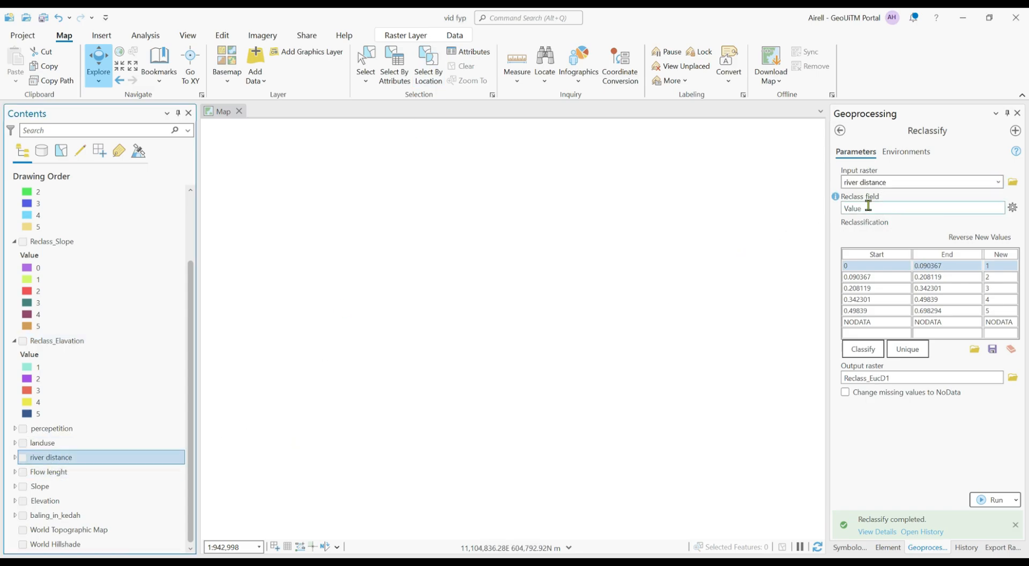
click(864, 350)
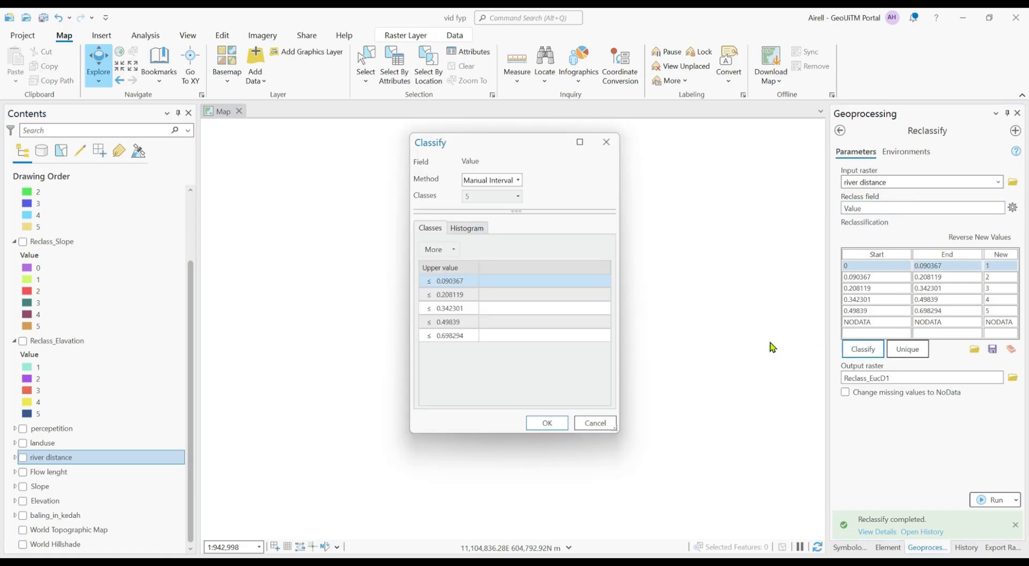
click(518, 182)
click(514, 208)
click(538, 196)
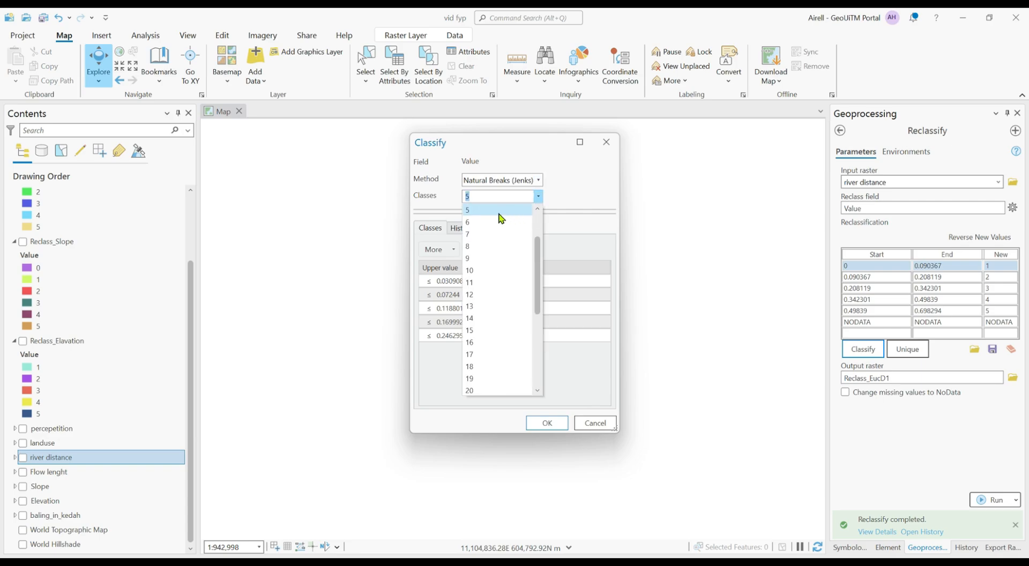
click(490, 210)
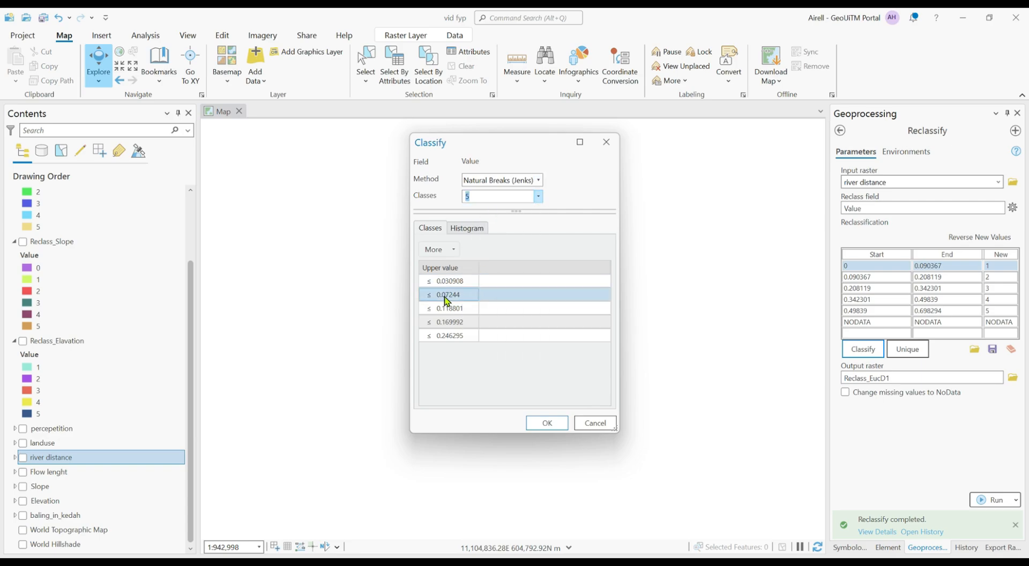
click(547, 424)
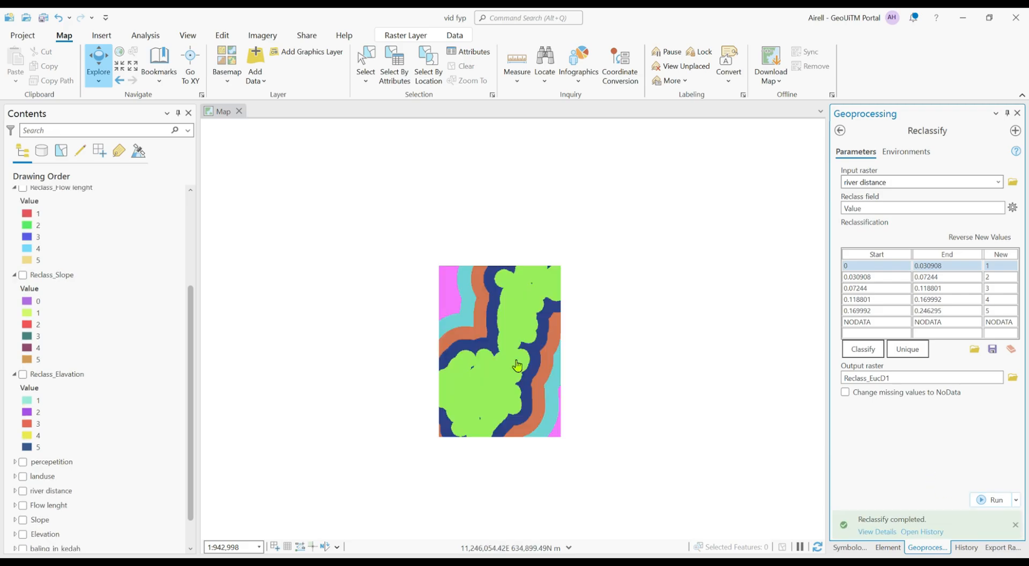
Step: Rename the reclassified river distance layer as Reclass_River distance in its layer properties and hide it on the map
scroll(96, 257, up, 5)
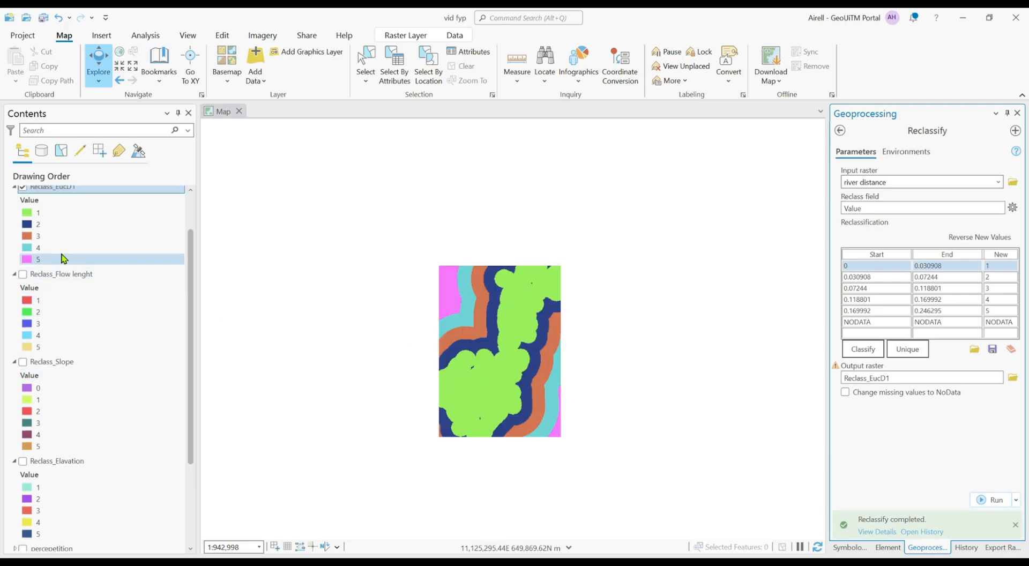
click(86, 236)
right_click(87, 244)
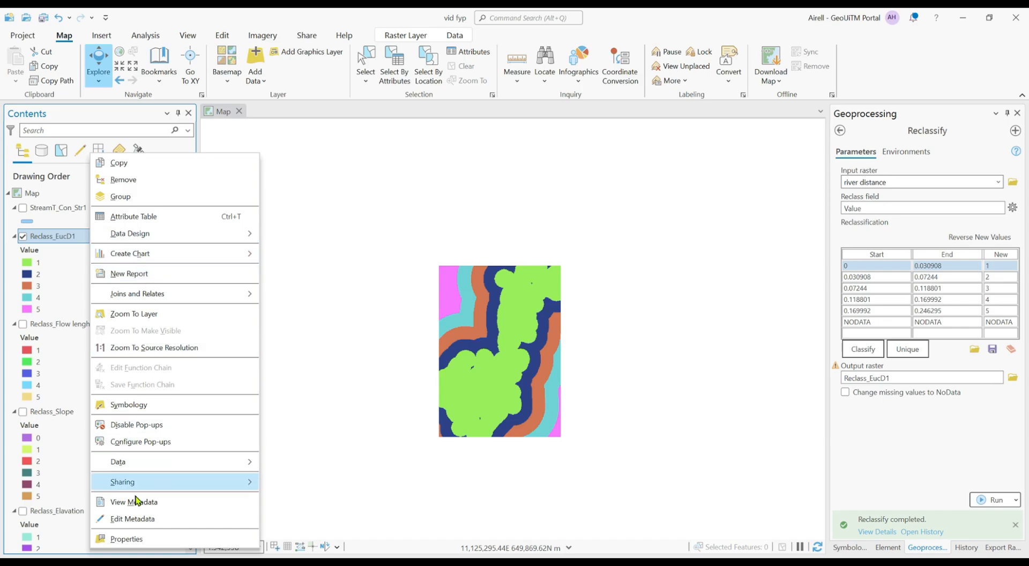
click(129, 540)
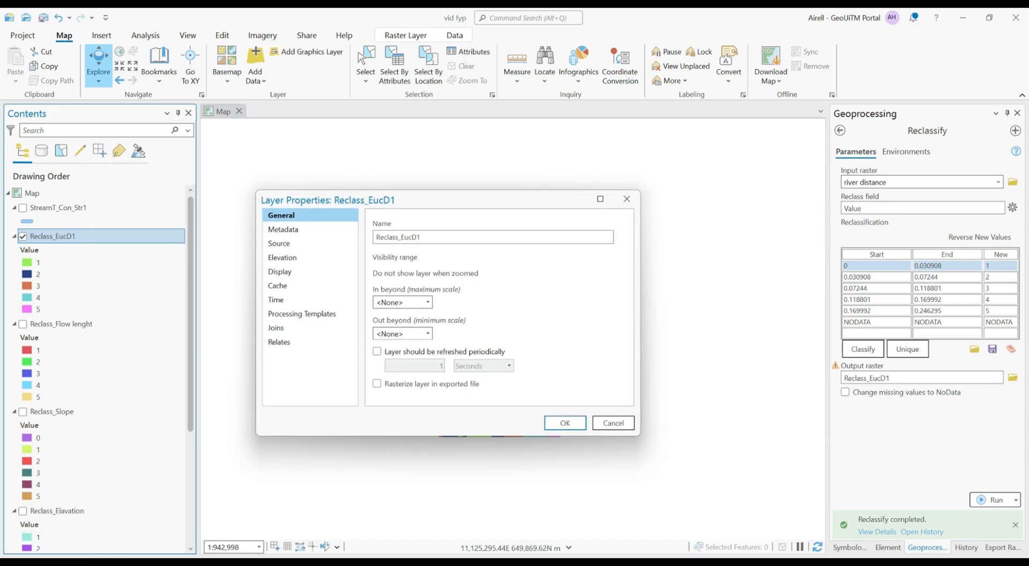
click(495, 234)
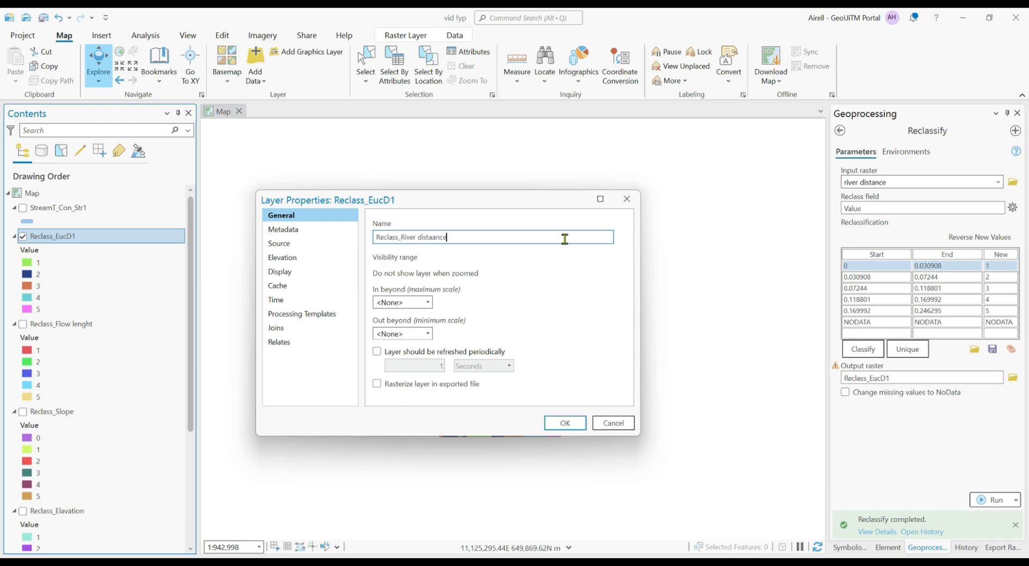
text(nc)
click(569, 425)
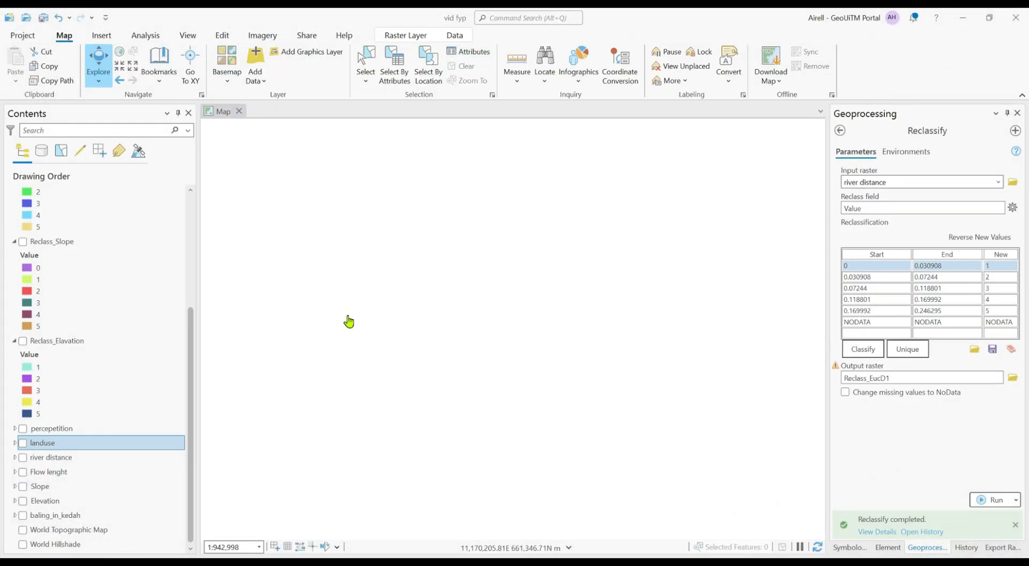
Step: Reclassify the landuse raster into 5 Natural Breaks (Jenks) classes and run the tool
drag(56, 448, 896, 181)
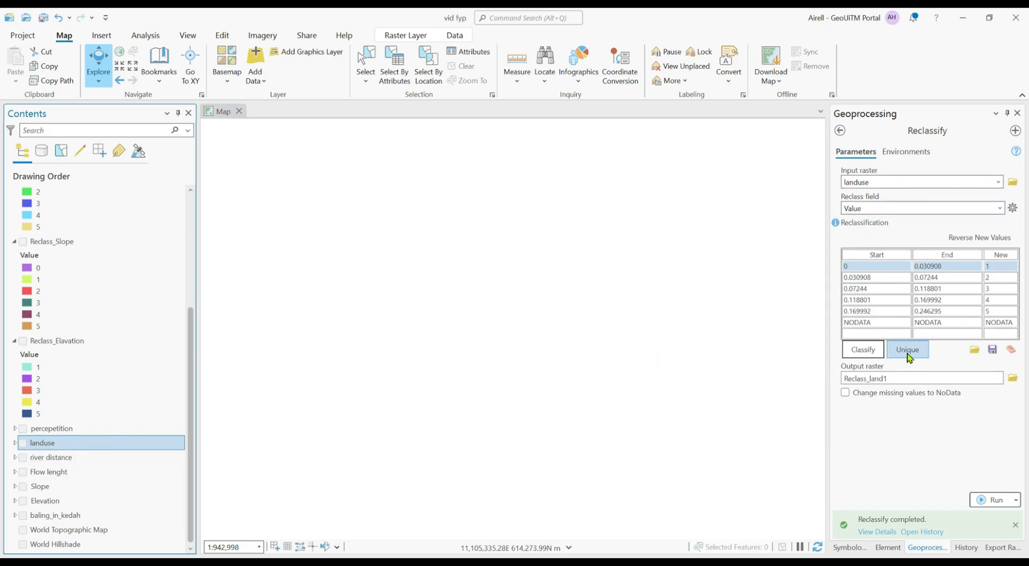
click(863, 350)
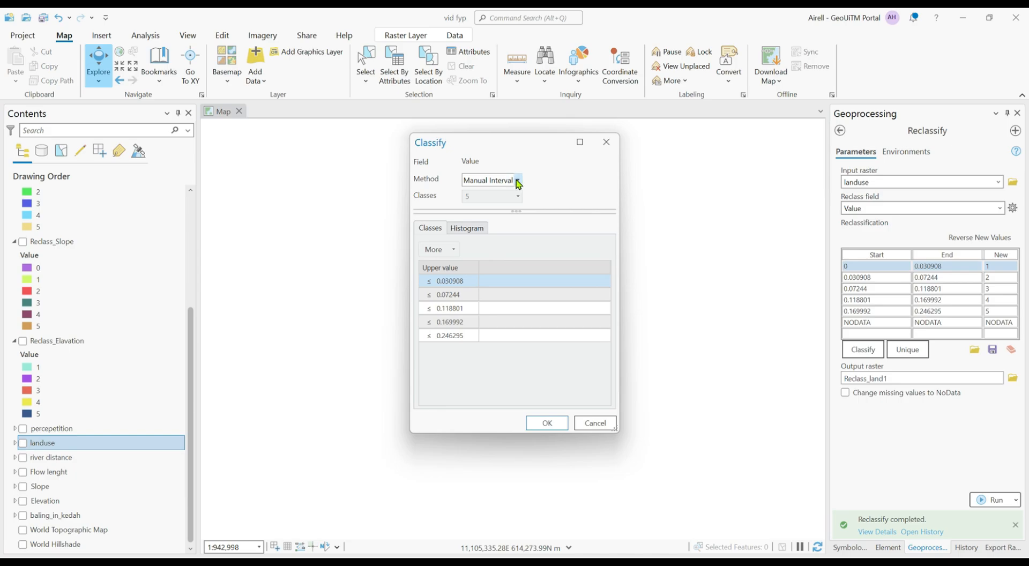
click(517, 180)
click(539, 204)
click(538, 196)
click(508, 209)
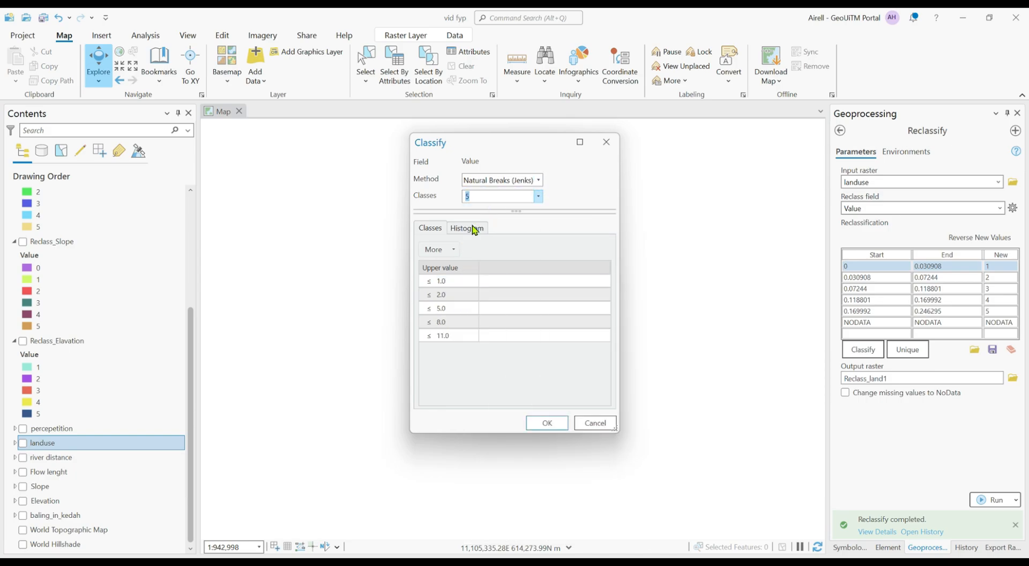
click(547, 423)
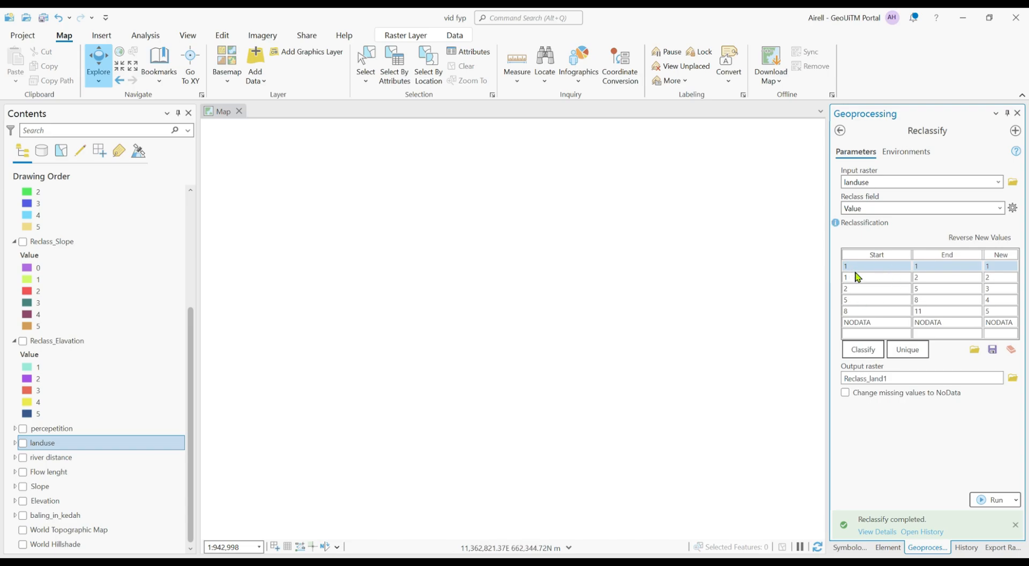
click(986, 499)
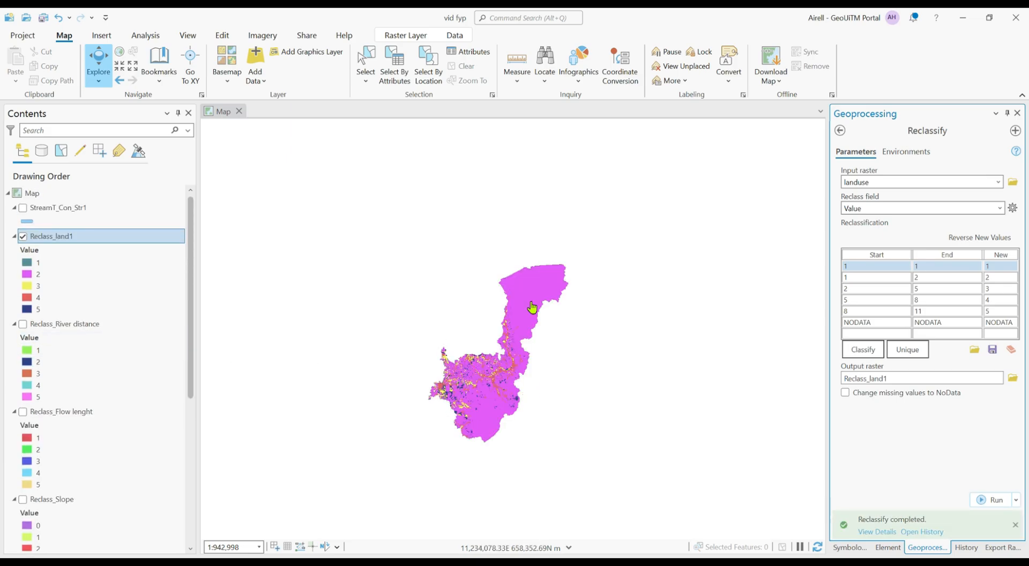
Step: Rename the reclassified land use layer as Reclass_landuse and turn off its visibility
click(84, 236)
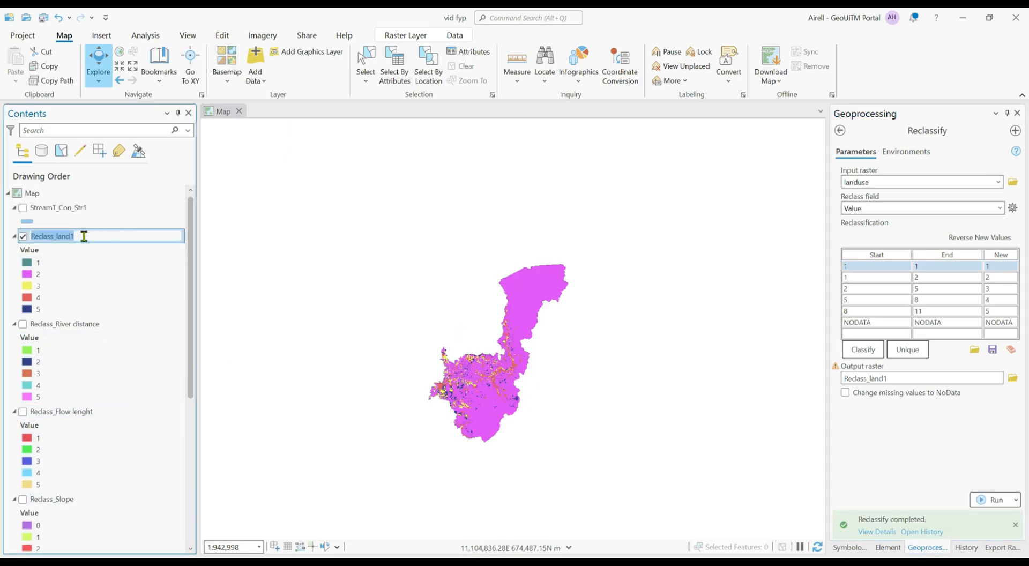
click(84, 235)
text(use)
click(323, 258)
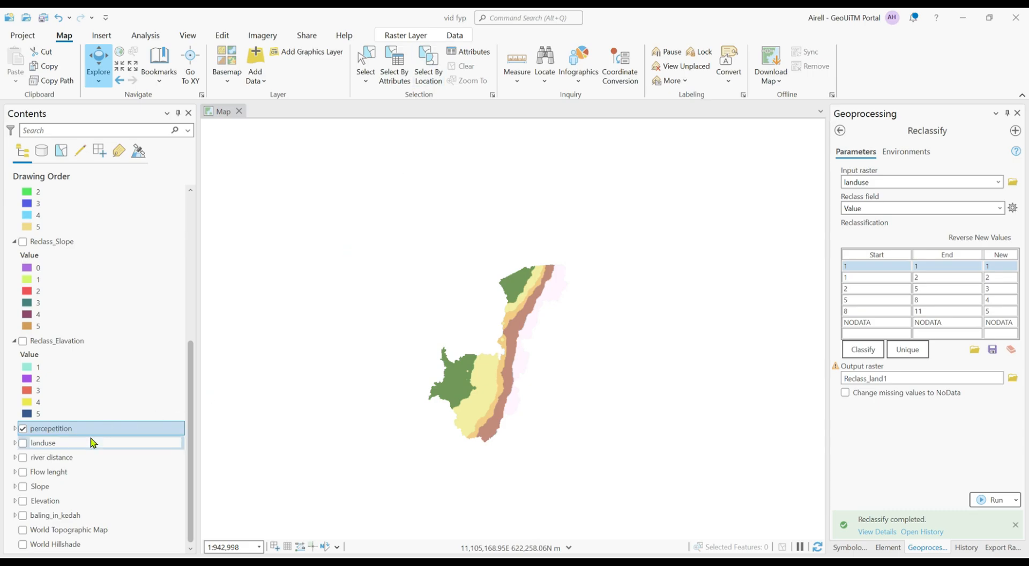
Step: Reclassify the percepetition raster into 5 Natural Breaks (Jenks) classes and run the tool
drag(88, 429, 900, 180)
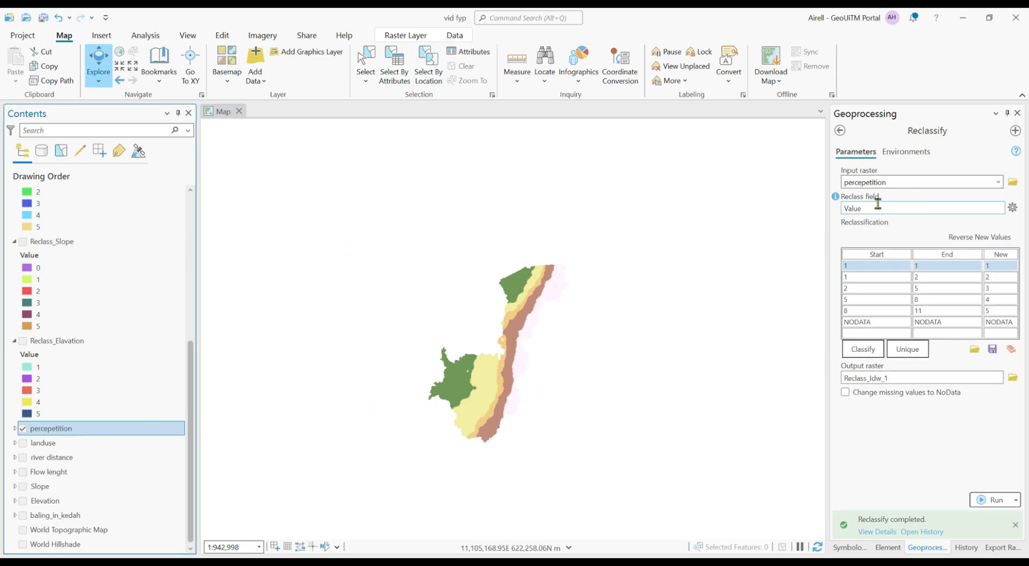
click(870, 355)
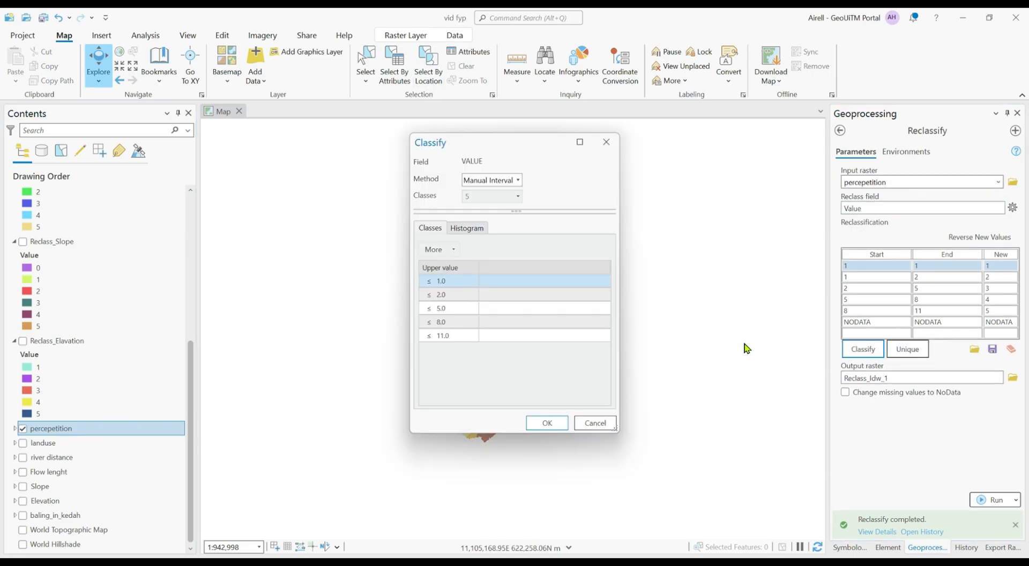
click(518, 180)
click(531, 206)
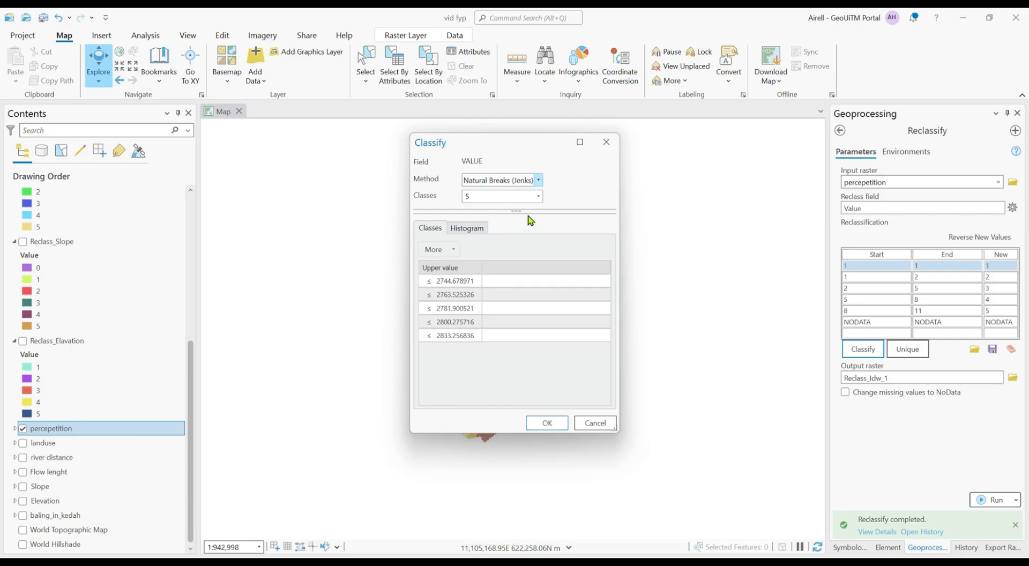
click(537, 196)
click(498, 210)
click(547, 423)
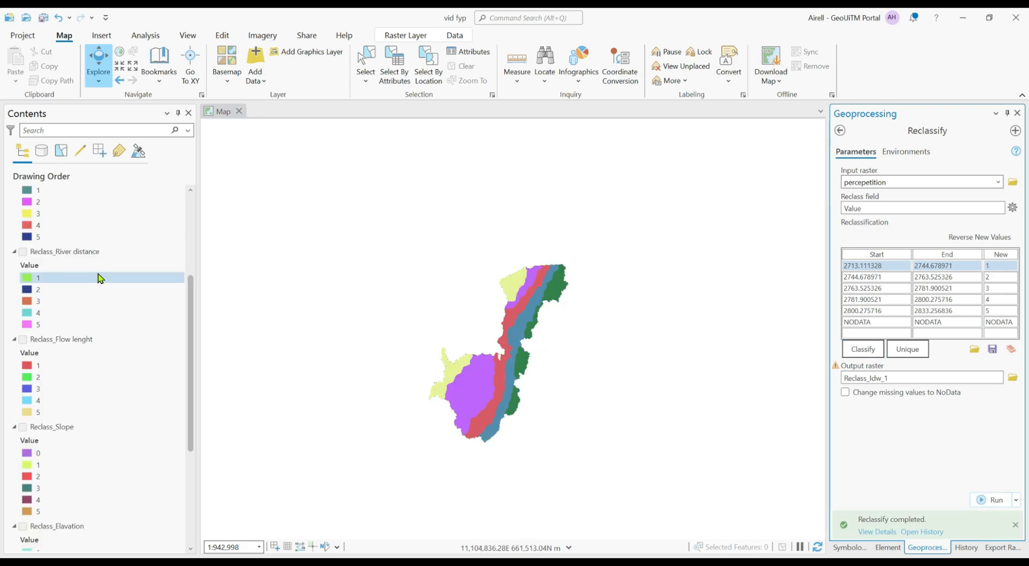
Step: Rename the reclassified Idw layer as Reclass_percepetition in its layer properties and hide it on the map
right_click(70, 222)
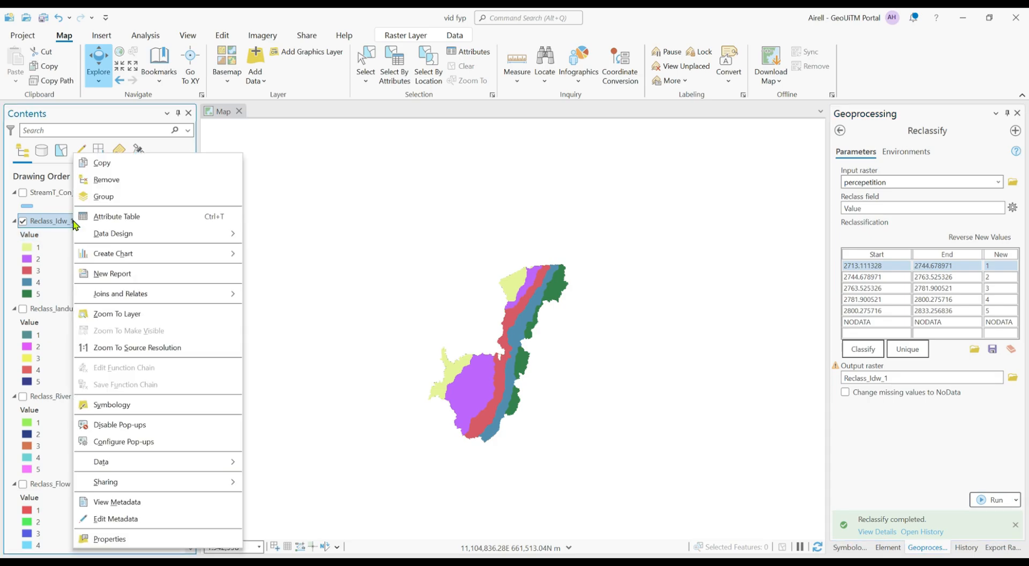
click(107, 539)
click(468, 235)
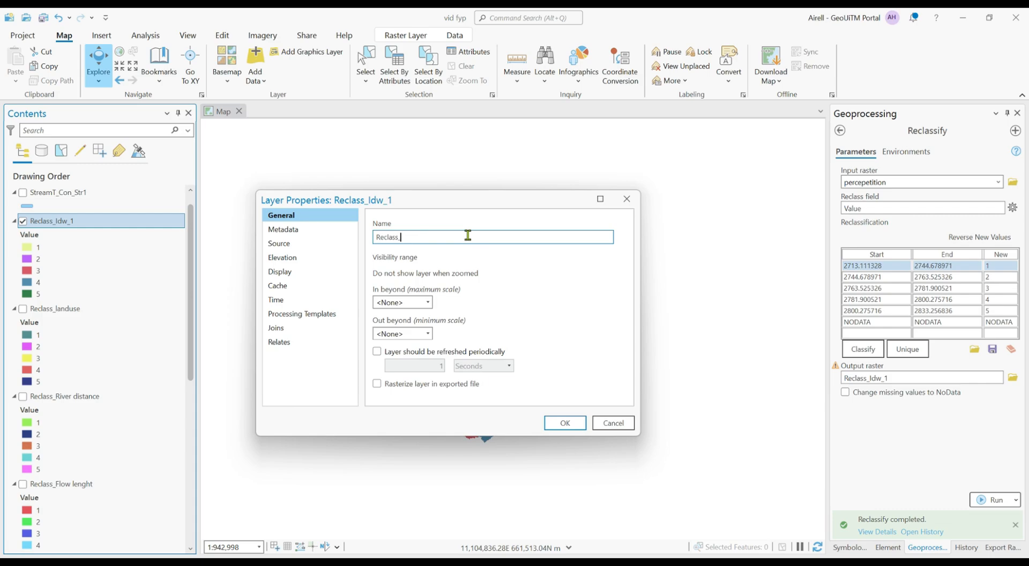
text(percepetition)
click(565, 422)
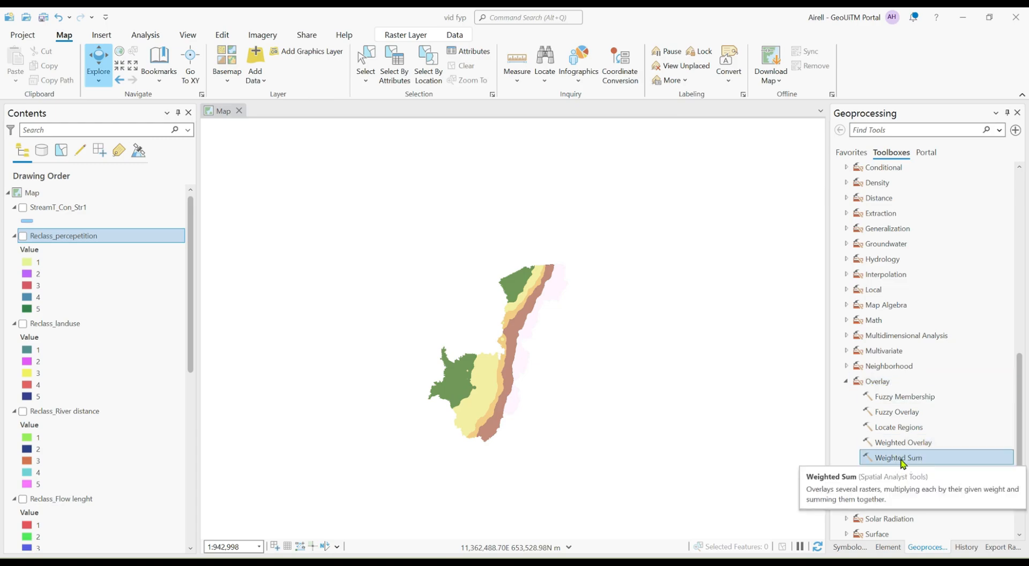
Step: Open the Weighted Sum tool from the Overlay toolset and set Reclass_Slope as the first input raster
double_click(918, 458)
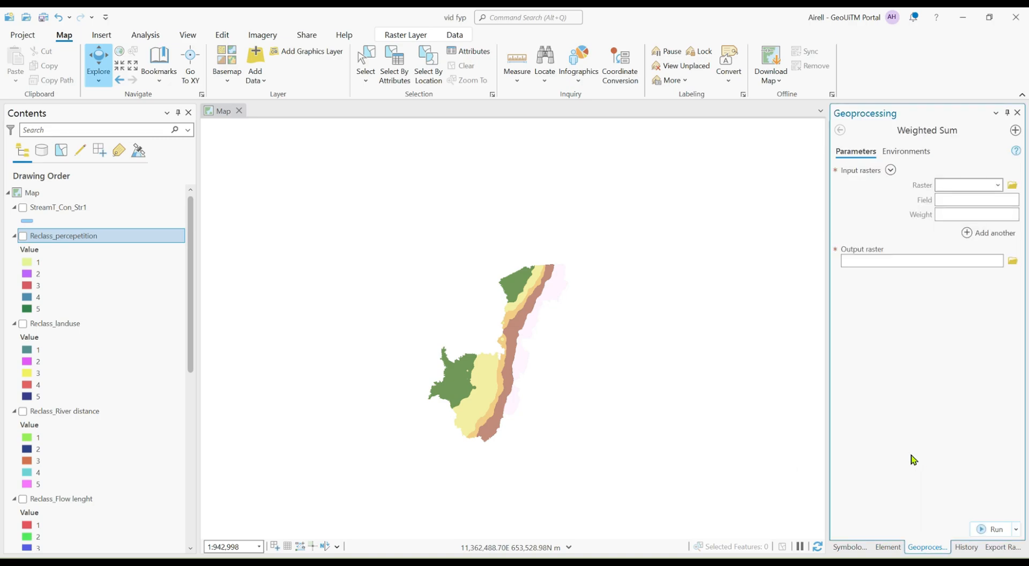
scroll(97, 321, down, 8)
drag(67, 297, 953, 192)
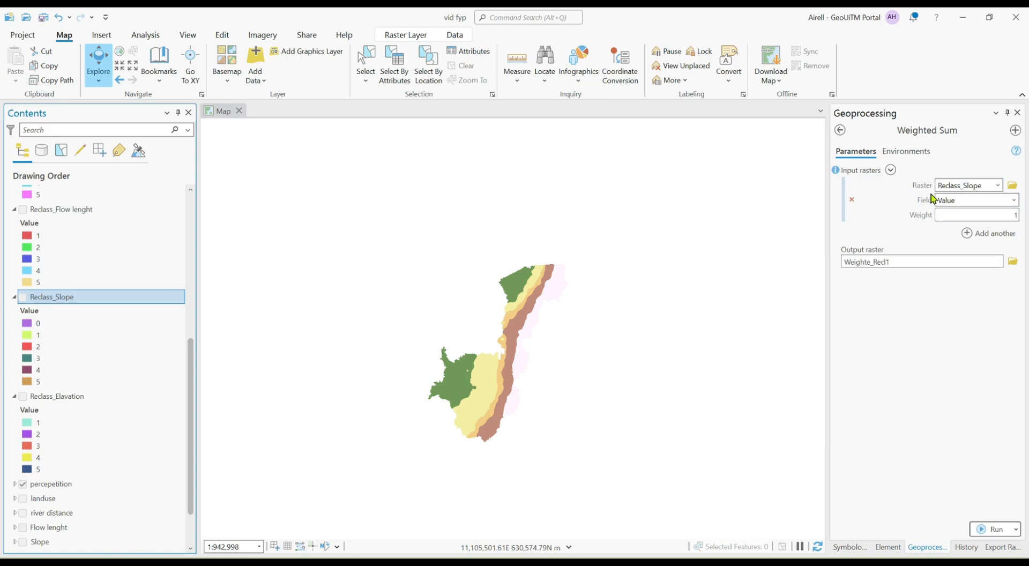
Step: Add Reclass_Flow lenght as the second input raster of the Weighted Sum tool
scroll(86, 355, up, 1)
click(61, 237)
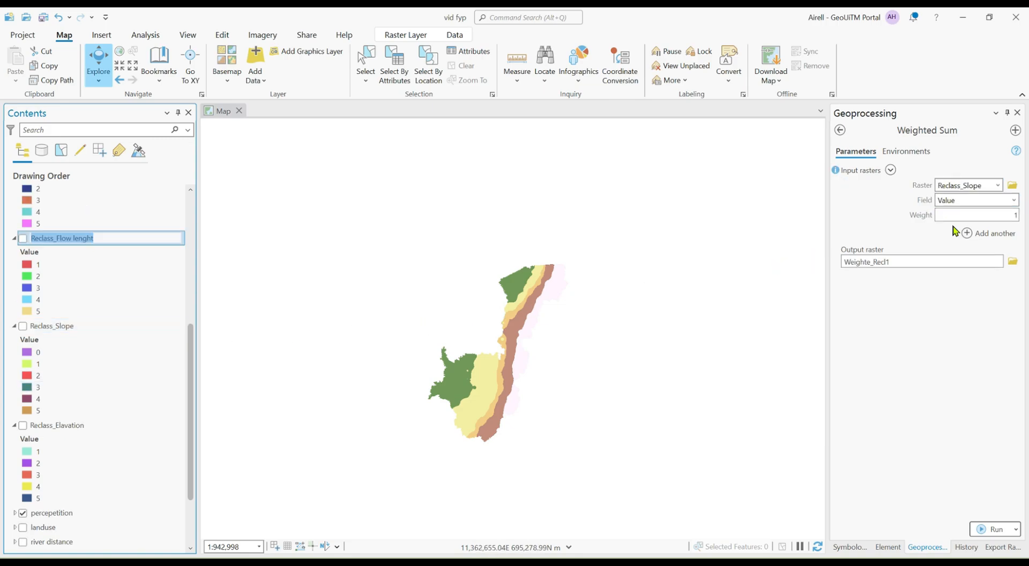
click(987, 233)
click(997, 233)
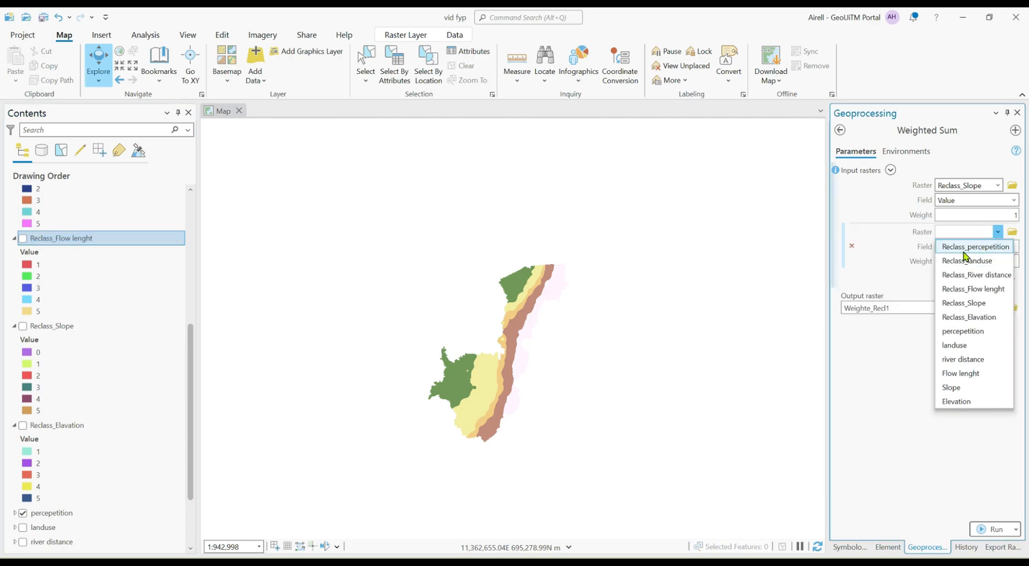
click(977, 289)
Step: Add Reclass_percepetition and Reclass_River distance as the third and fourth Weighted Sum input rasters
click(969, 282)
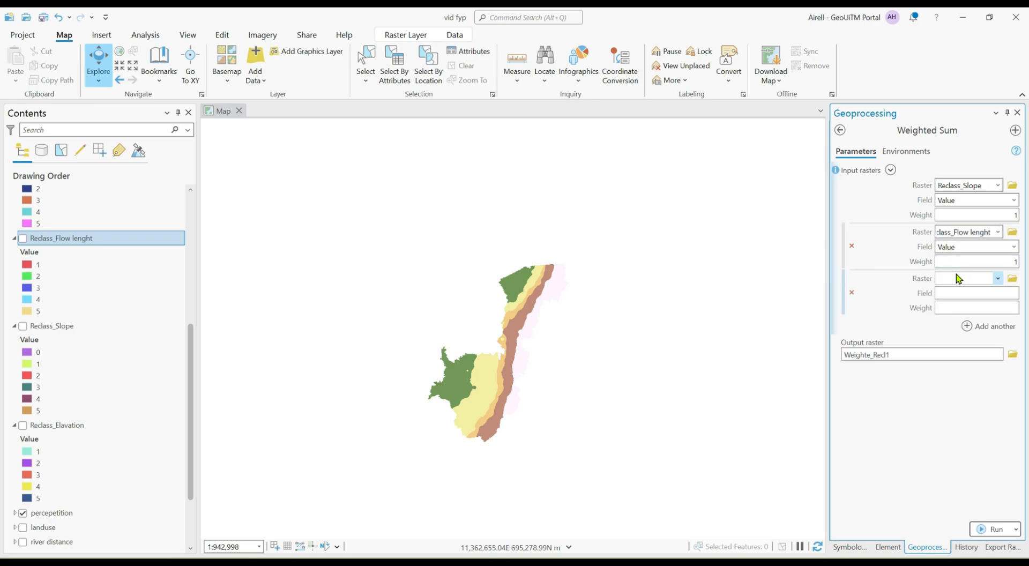
click(997, 278)
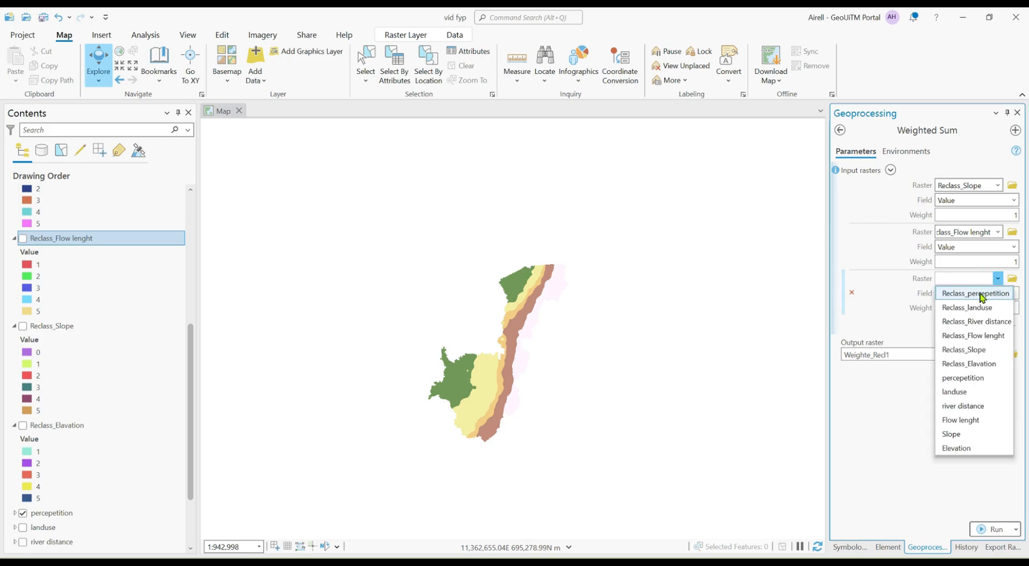
click(980, 295)
click(971, 325)
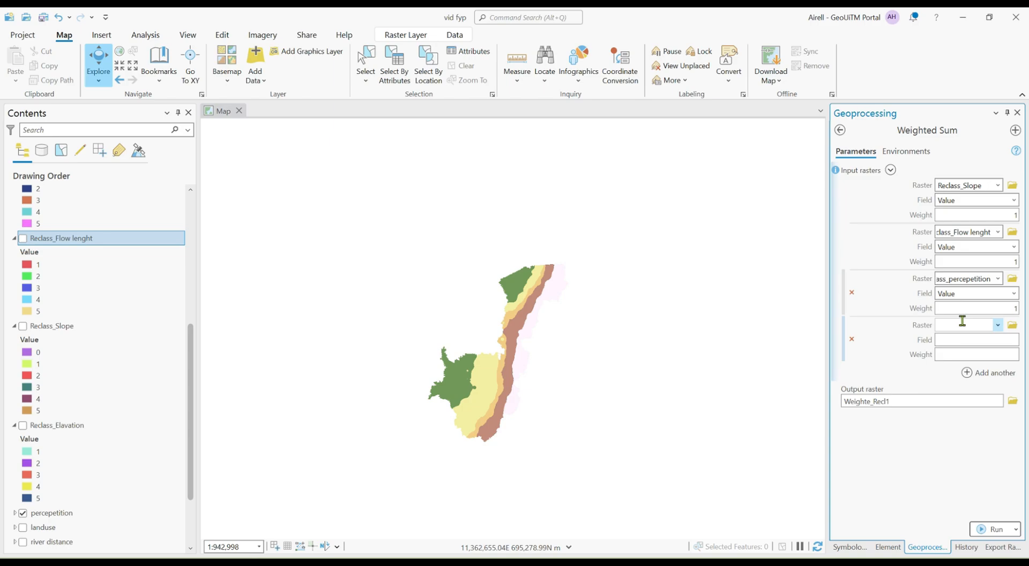
click(997, 325)
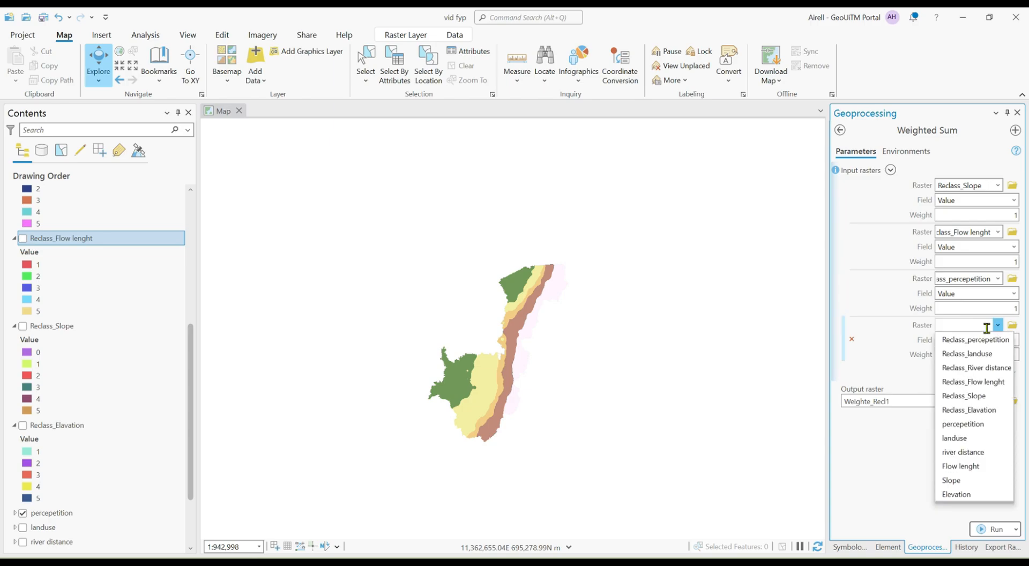
click(976, 367)
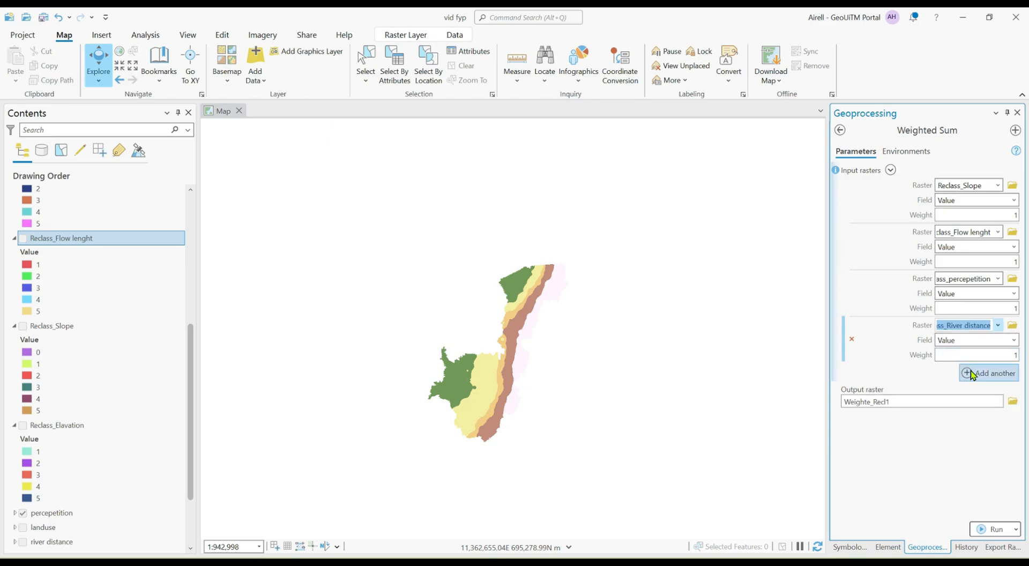
Step: Add Reclass_landuse and Reclass_Elavation as the fifth and sixth Weighted Sum input rasters
click(970, 373)
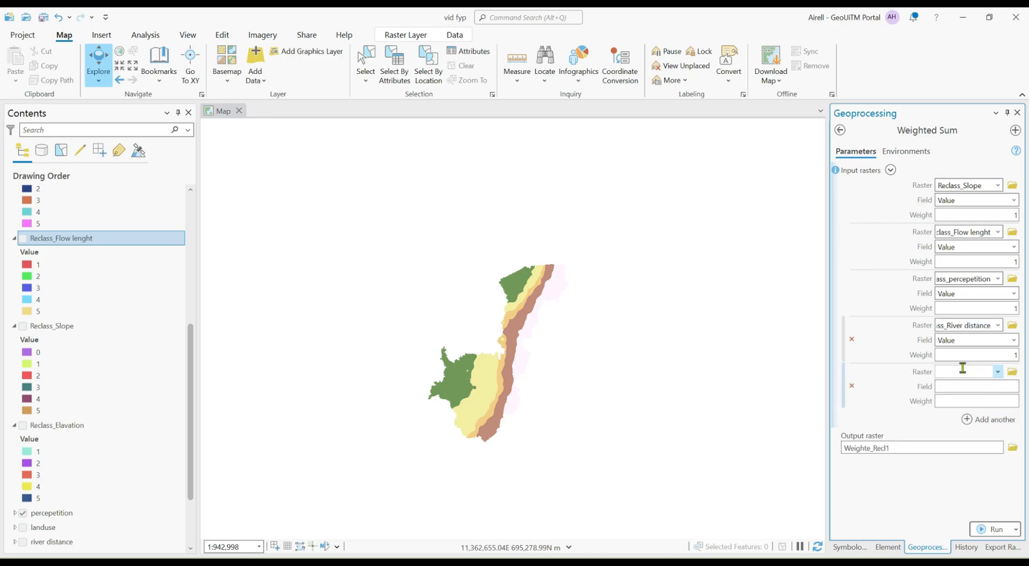
click(996, 371)
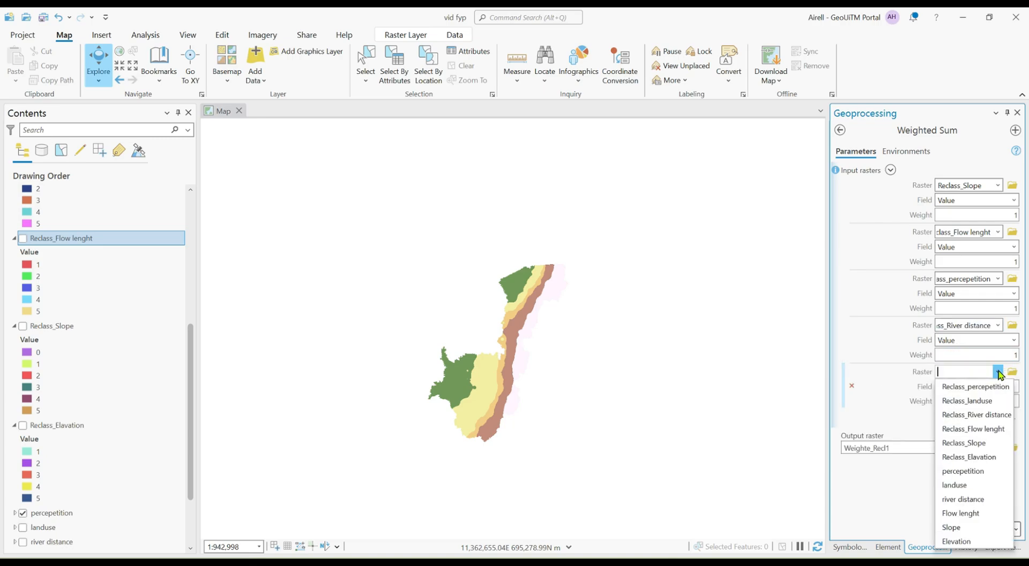
click(958, 401)
click(970, 420)
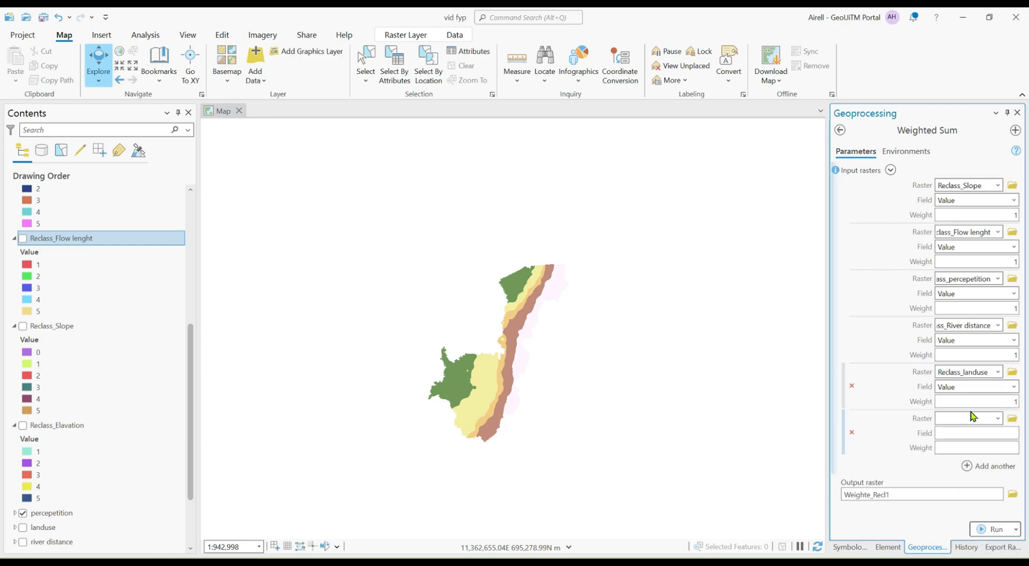
click(970, 418)
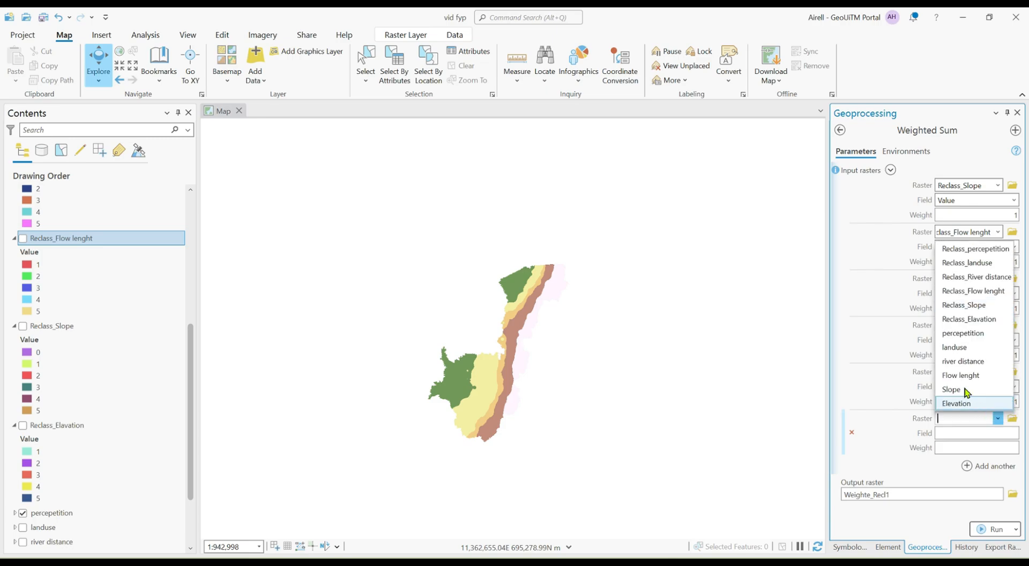
click(984, 321)
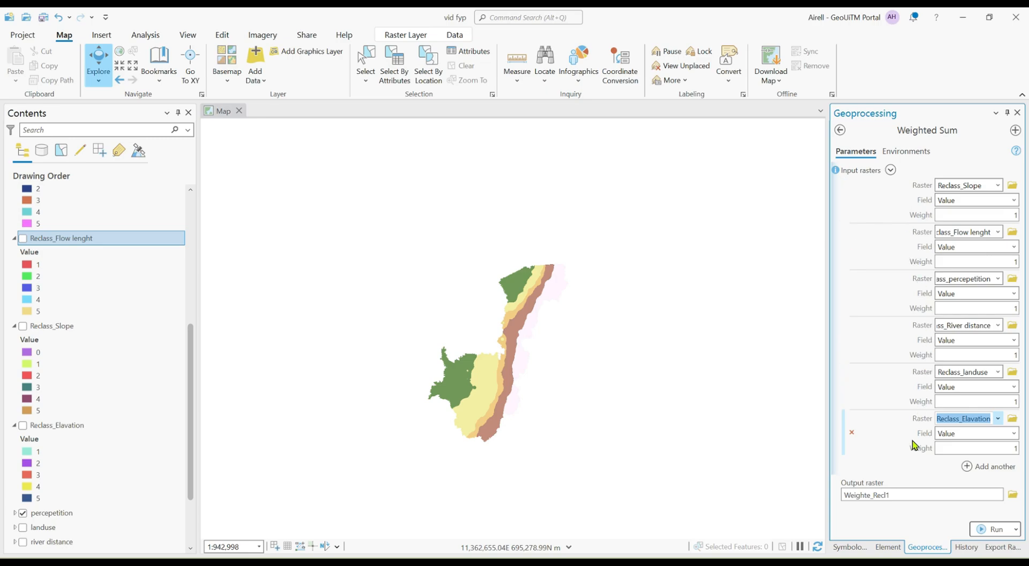
Step: Set the Weighted Sum weights to 40 for Reclass_Slope, 5 for Reclass_Flow lenght and 15 for Reclass_percepetition
click(451, 23)
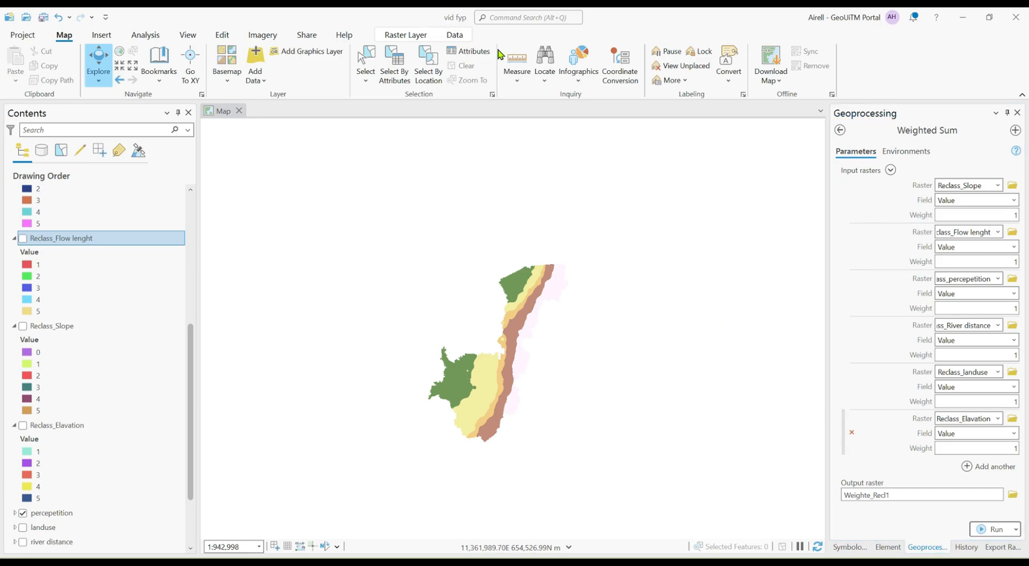
click(963, 215)
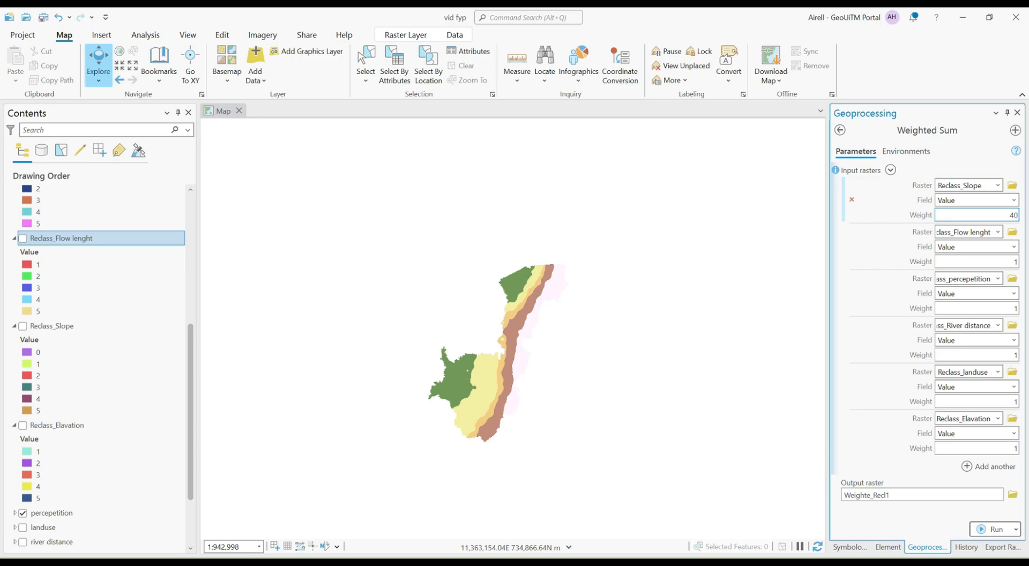
click(1008, 262)
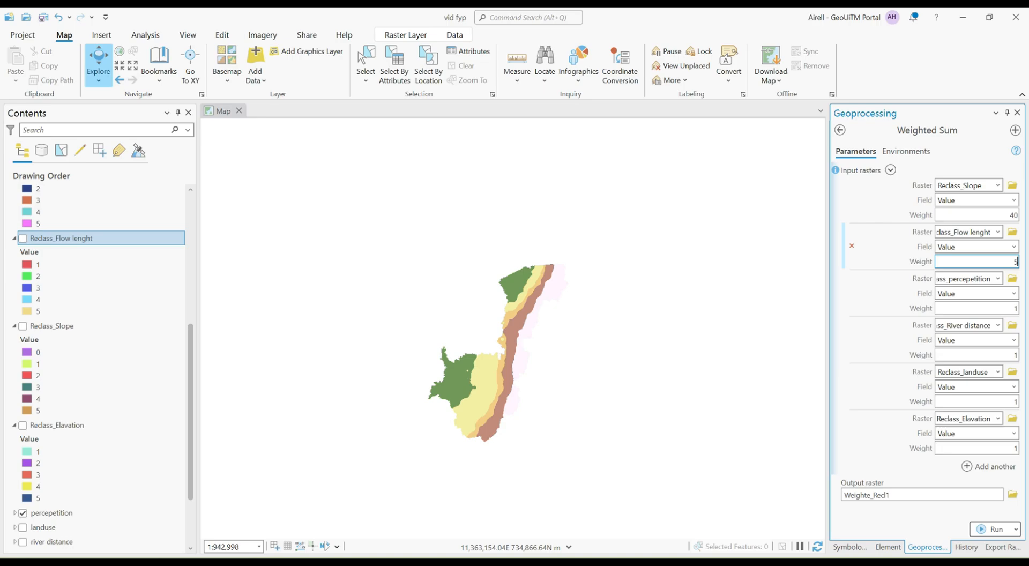
click(1016, 309)
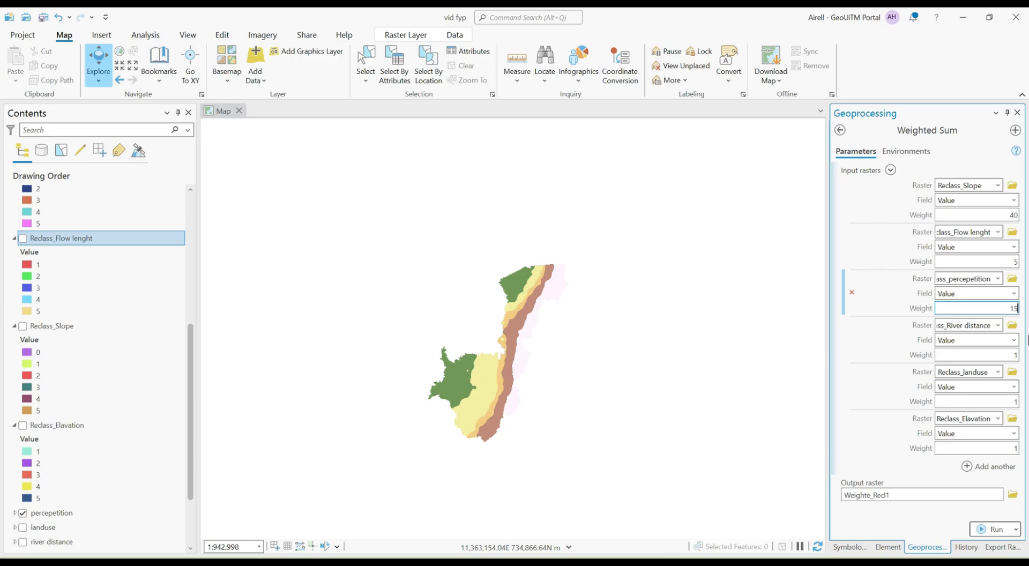
Step: Set the Weighted Sum weights of Reclass_River distance and Reclass_landuse to 5 each
click(1017, 354)
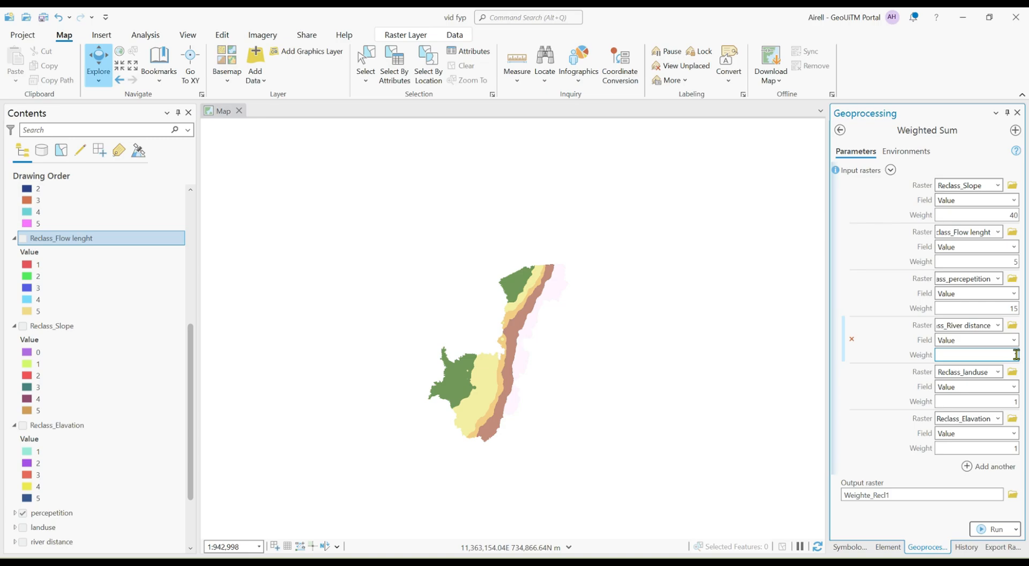
key(BackSpace)
text(5)
click(1016, 400)
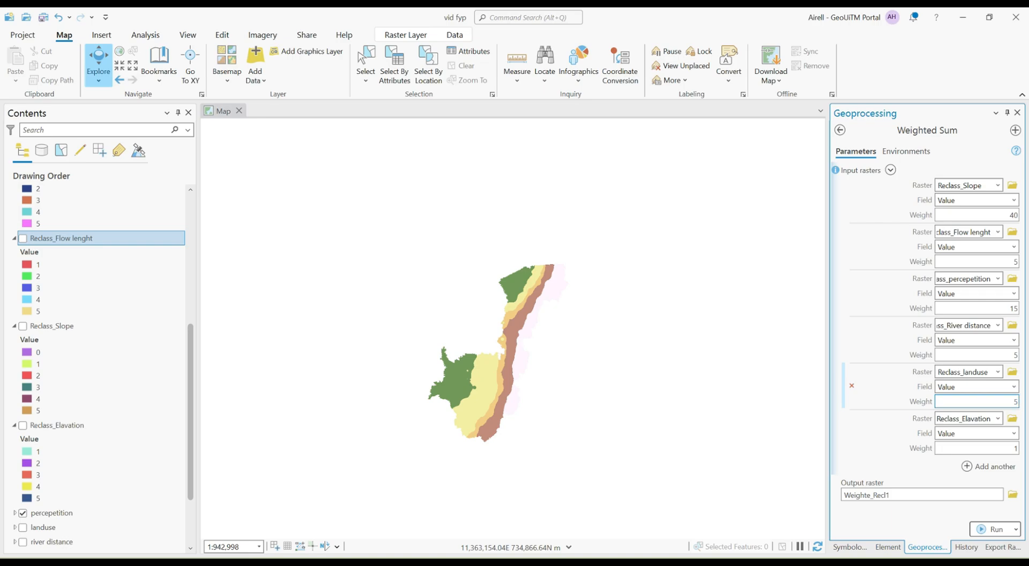
Step: Give Reclass_Elavation a weight of 1 and run the Weighted Sum tool with Weighte_Recl1 as the output raster
click(1016, 448)
key(BackSpace)
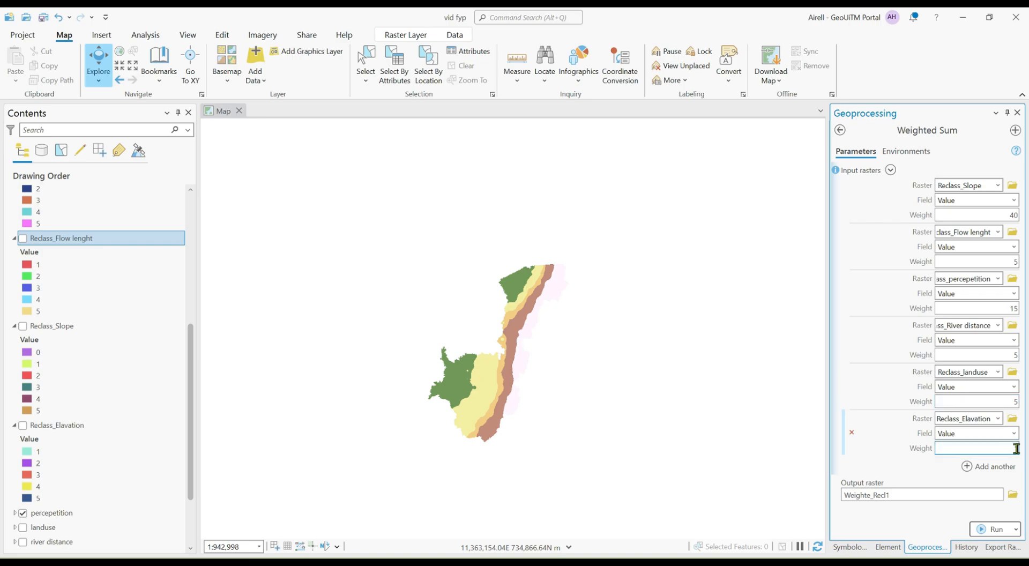
text(1)
key(BackSpace)
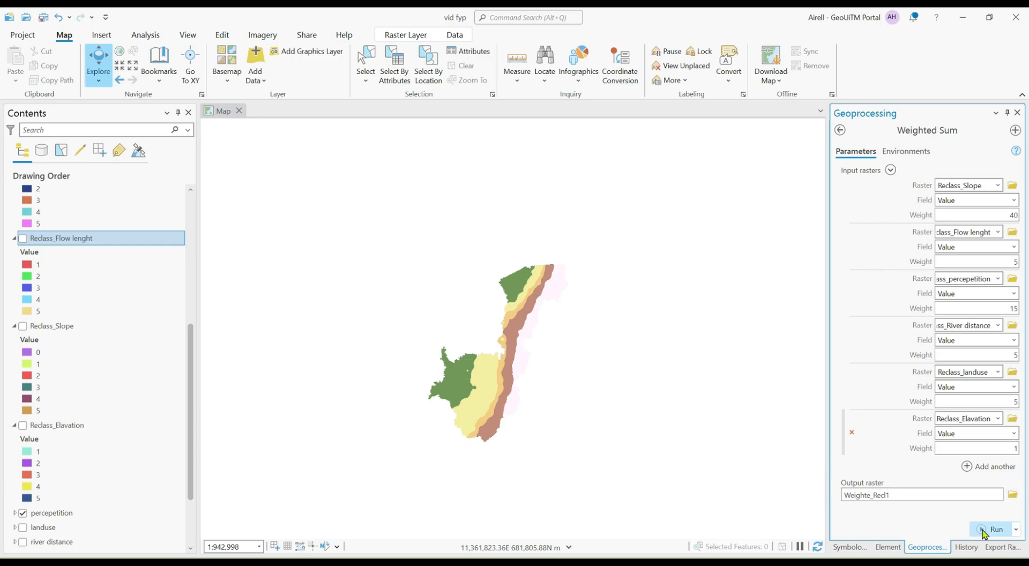
click(982, 533)
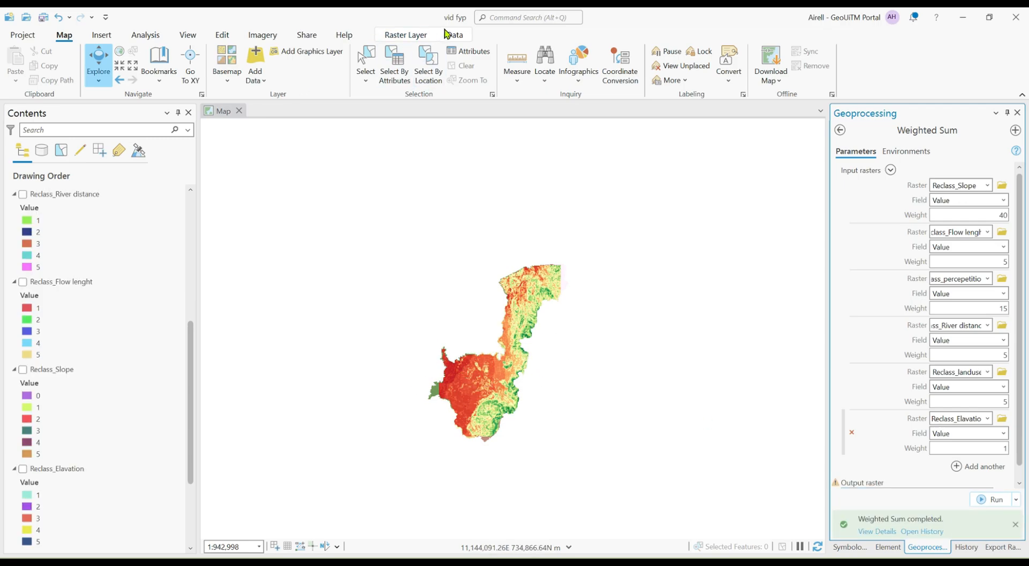
Step: Open the symbology settings of the Weighte_Recl1 layer
scroll(78, 217, up, 3)
scroll(78, 217, up, 6)
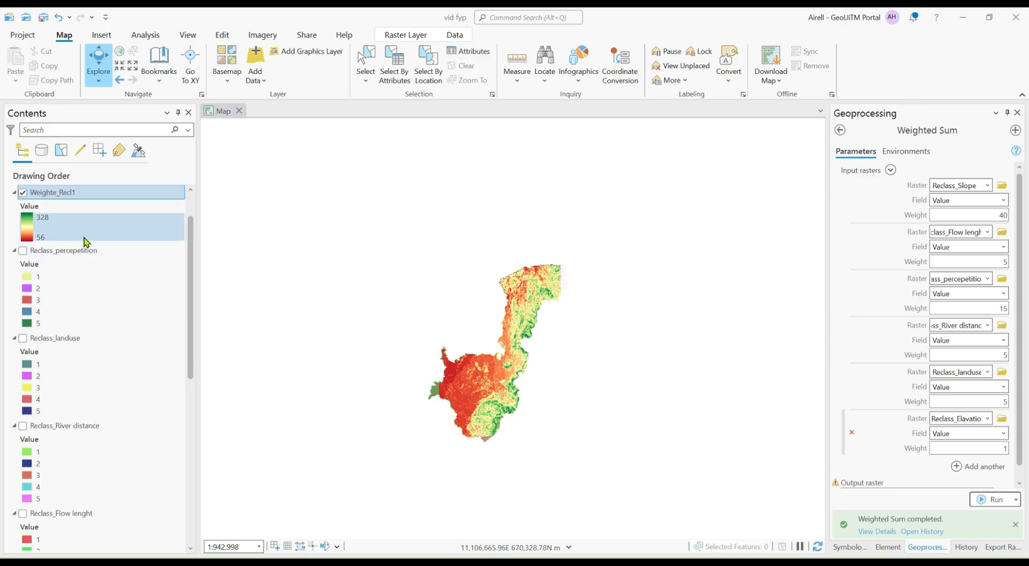
click(78, 243)
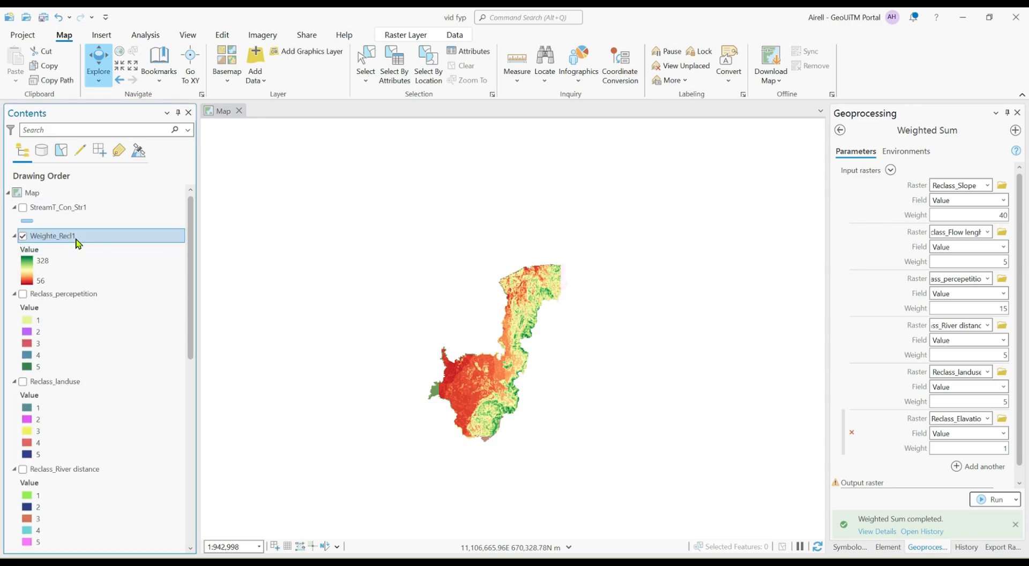
click(258, 231)
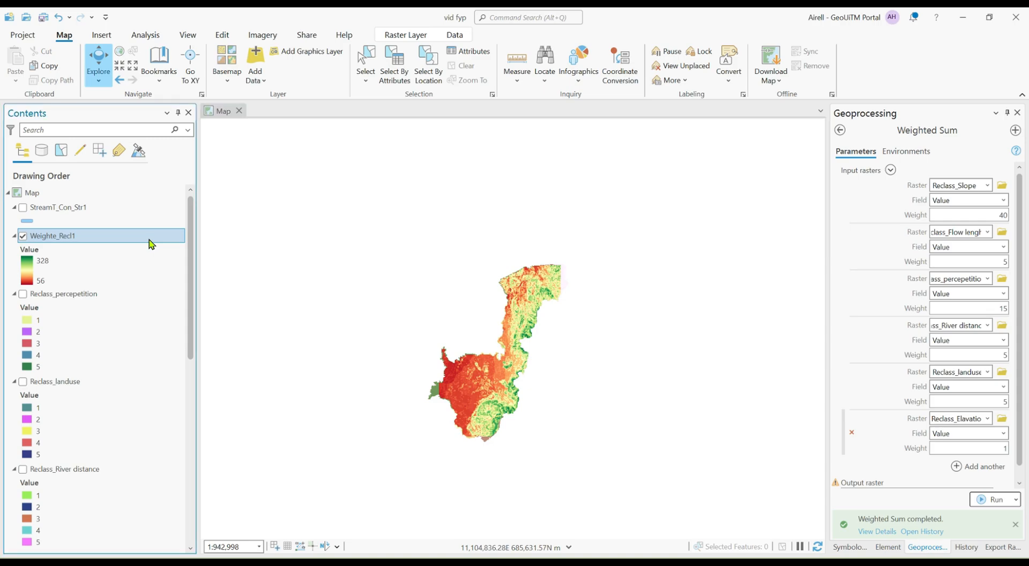
click(149, 240)
click(134, 214)
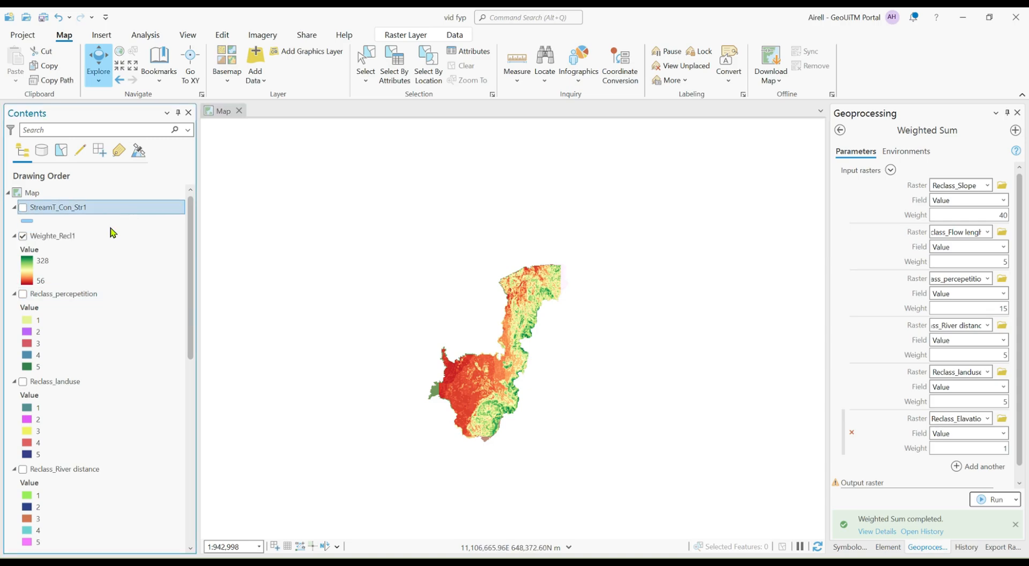
click(108, 235)
right_click(109, 239)
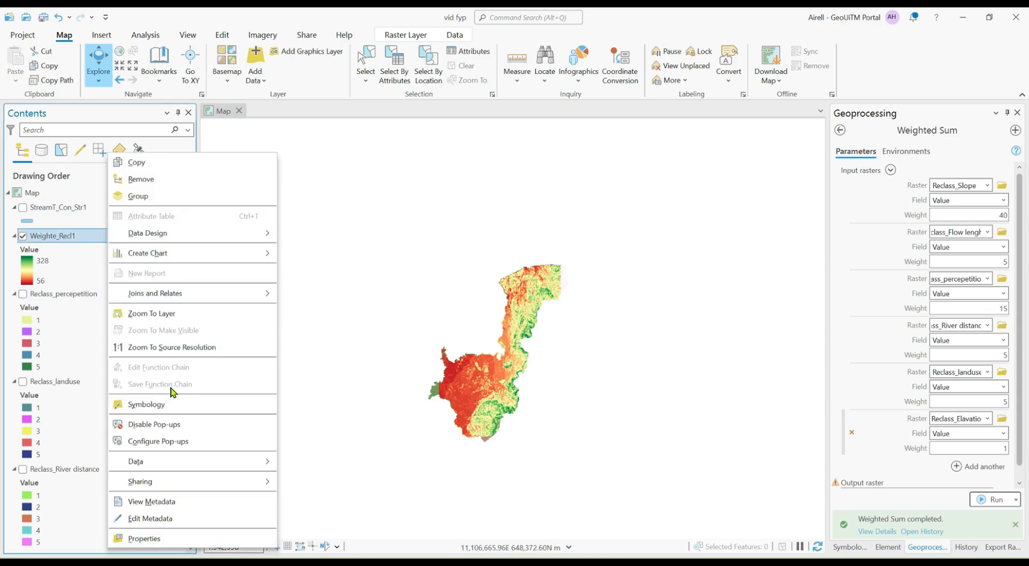
click(179, 403)
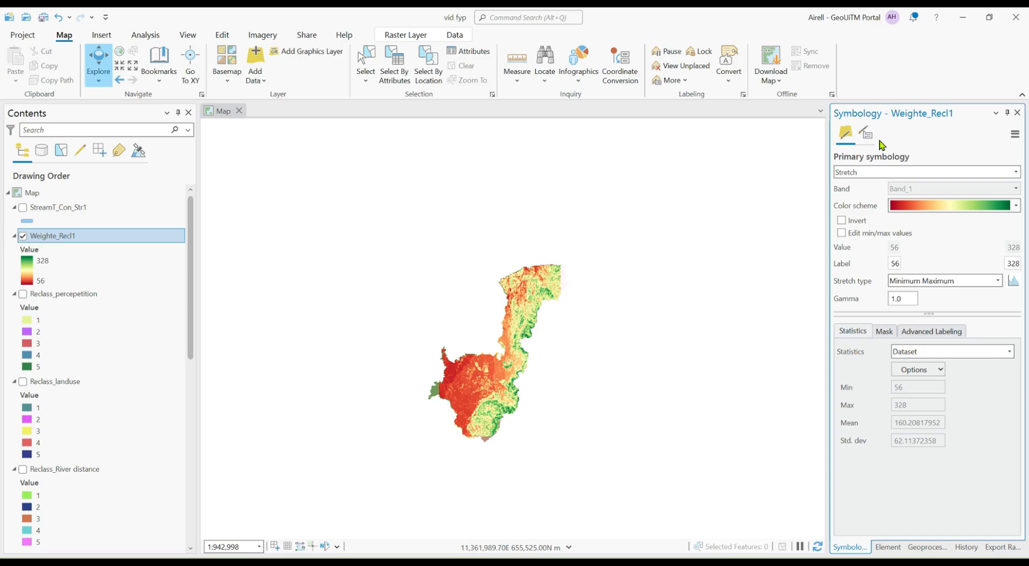
Step: Symbolize the Weighte_Recl1 layer with Classify, using the Natural Breaks (Jenks) method and 5 classes
click(1016, 172)
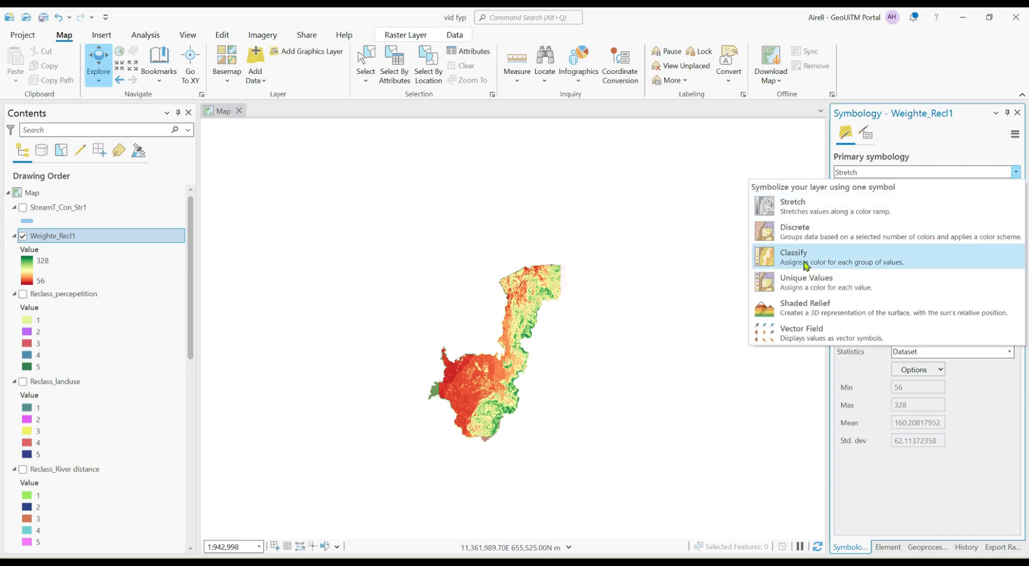
click(834, 264)
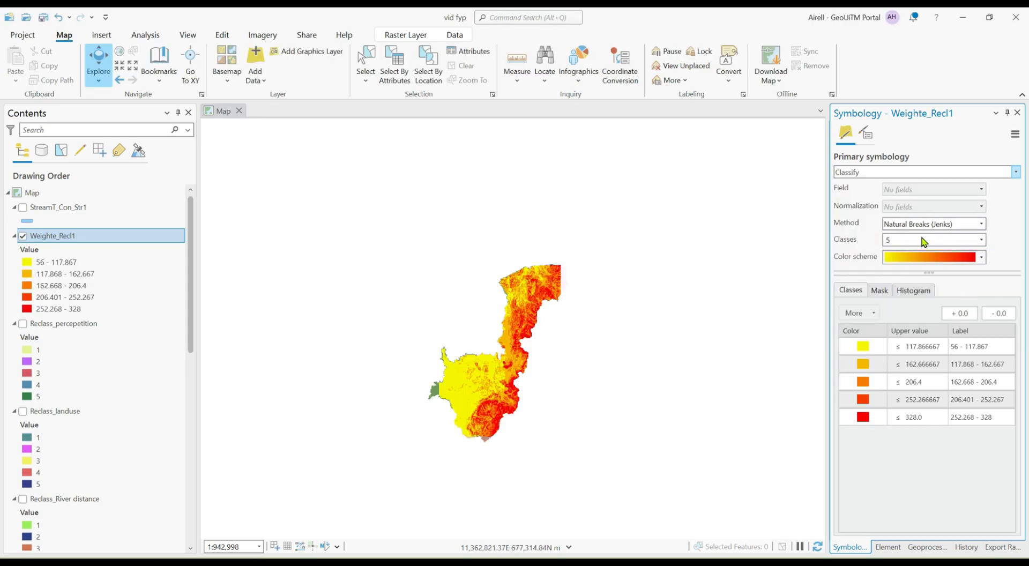
click(981, 224)
click(884, 253)
click(981, 240)
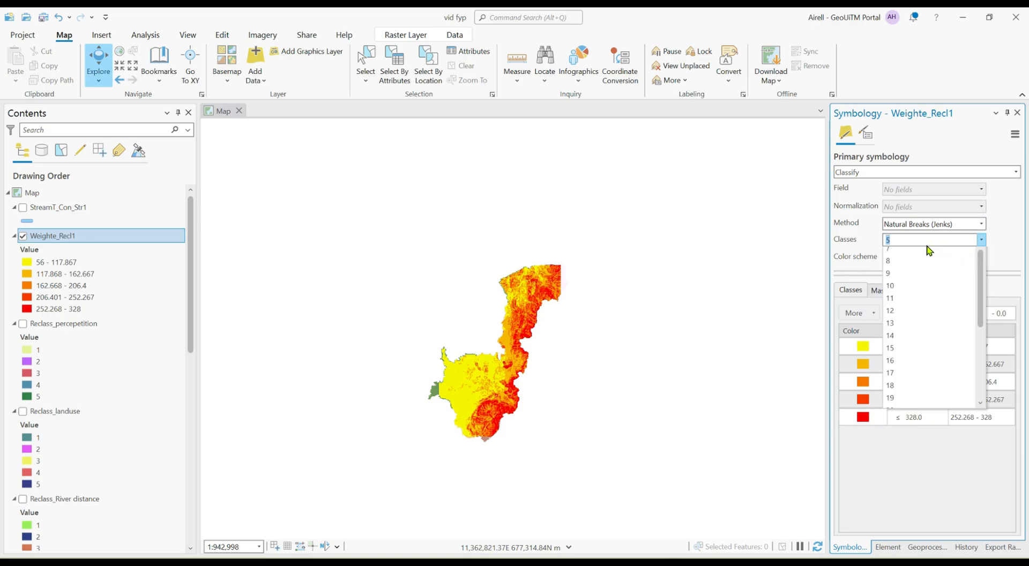
click(894, 260)
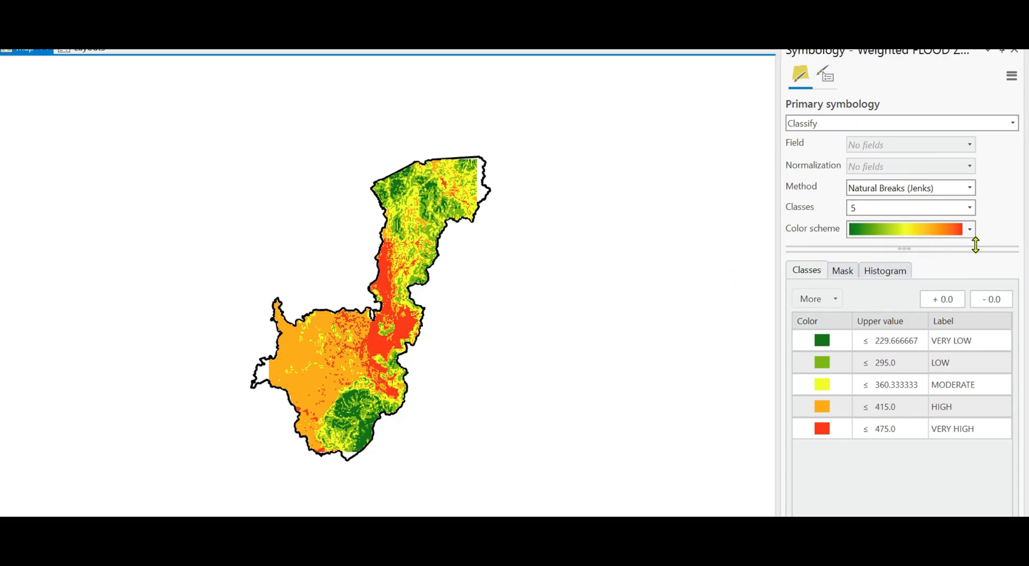
Step: Browse the color schemes for the Weighted FLOOD ZONE layer to find the green-yellow-red ramp
click(969, 234)
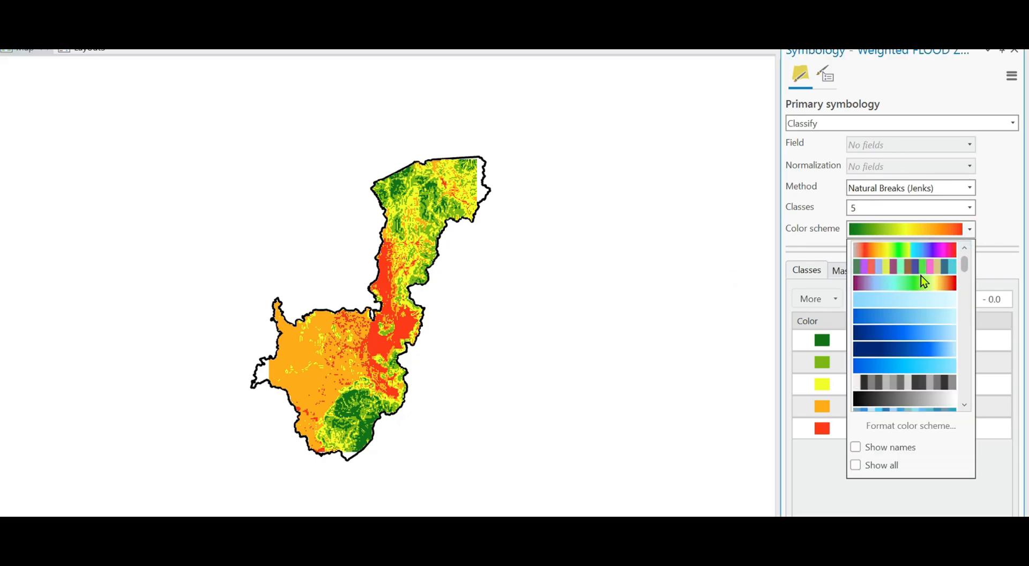
scroll(930, 287, down, 1)
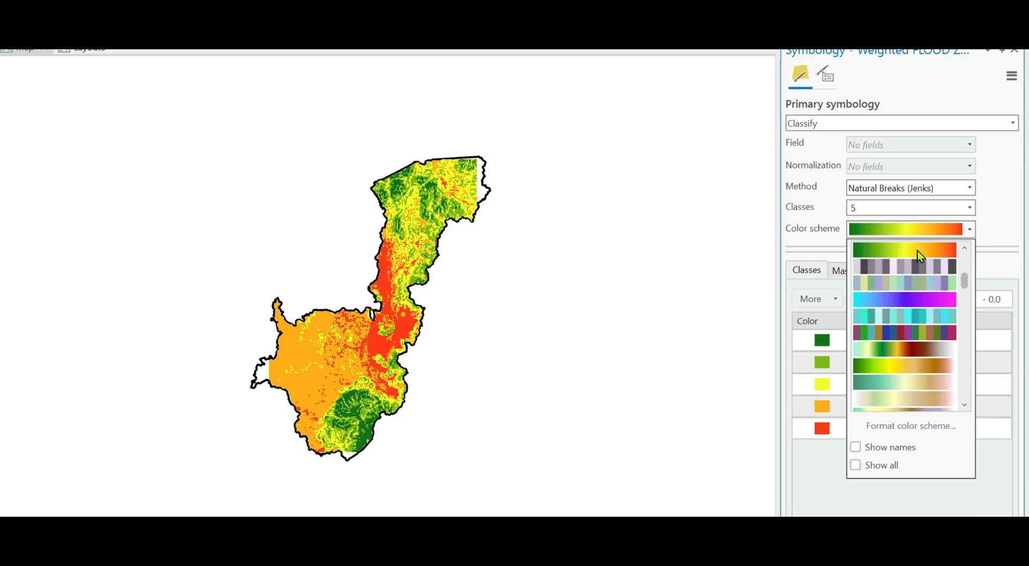
click(970, 231)
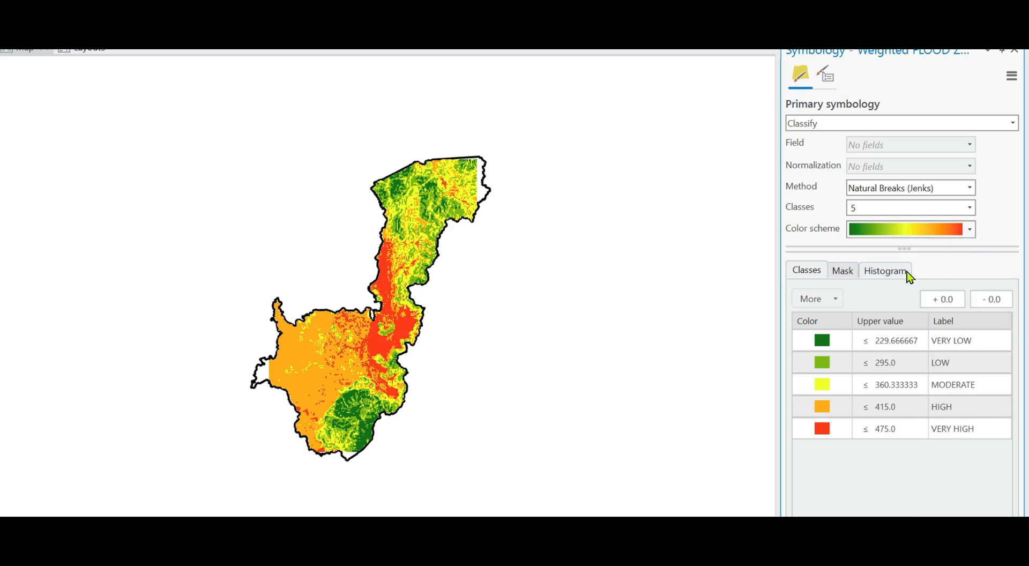
Step: Go through the class labels of the Weighted FLOOD ZONE layer, from VERY LOW through MODERATE to VERY HIGH
click(962, 341)
click(976, 339)
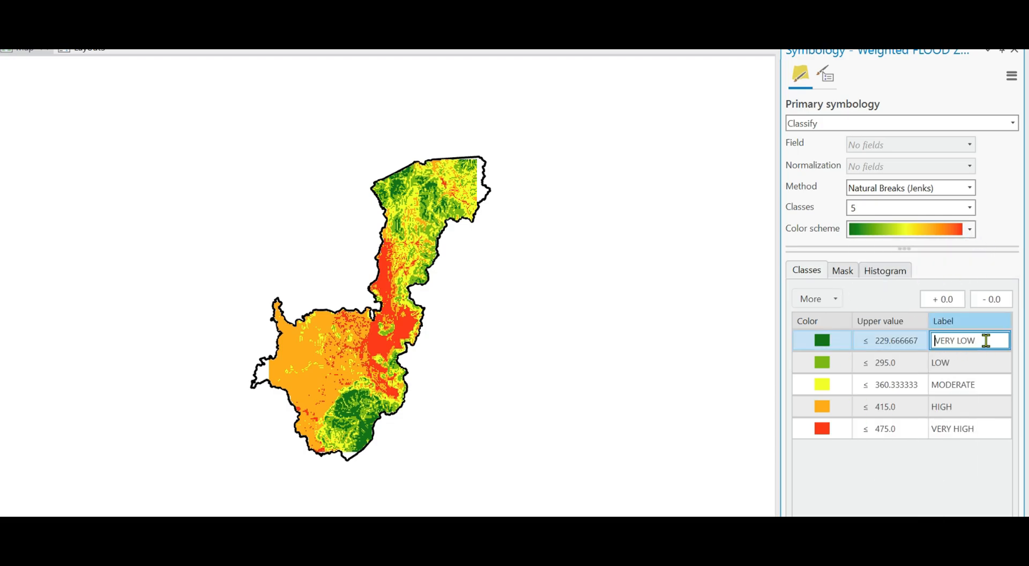
drag(985, 339, 923, 348)
click(983, 361)
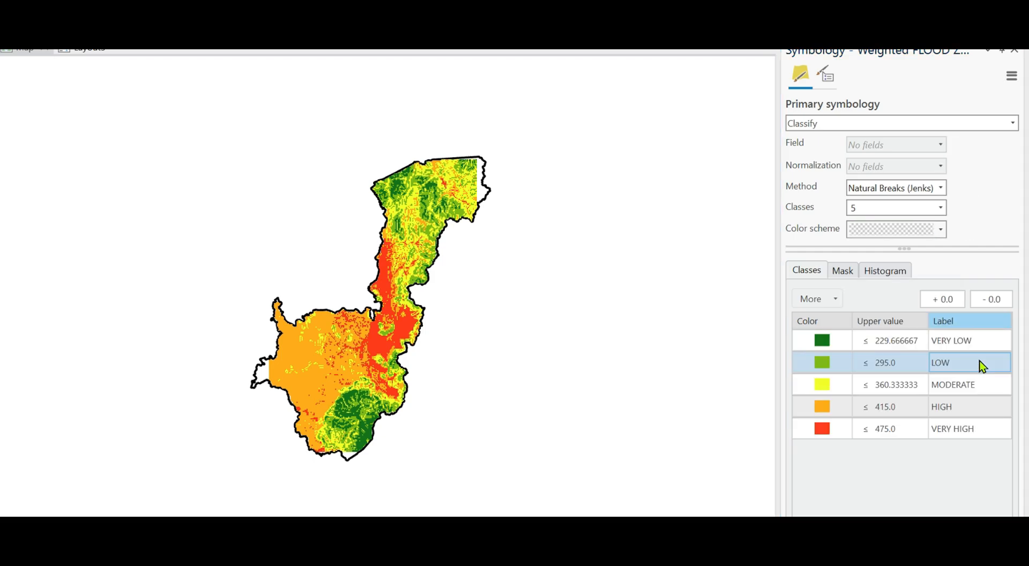
click(963, 386)
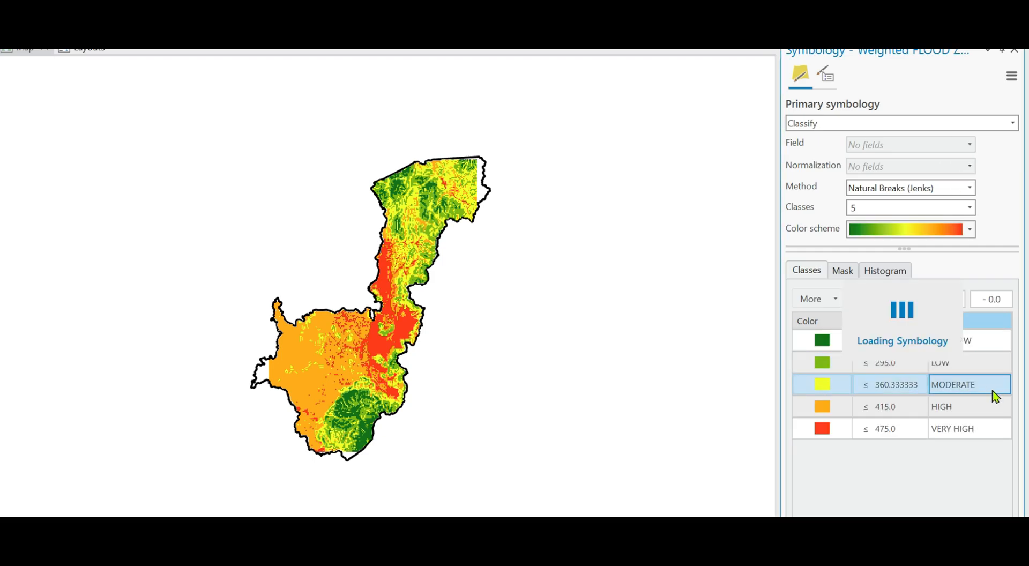
click(986, 387)
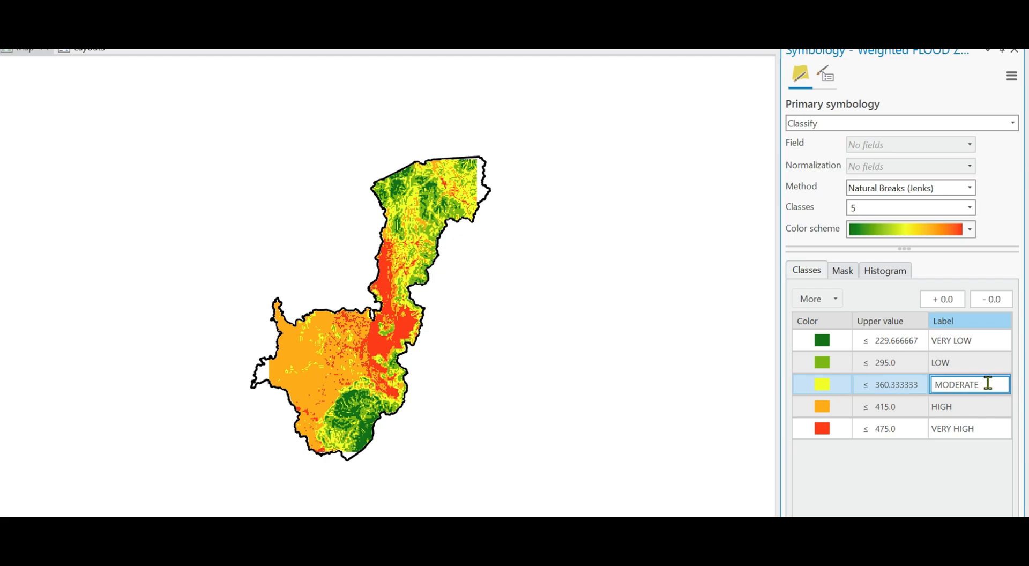
drag(988, 385, 930, 409)
click(977, 406)
click(976, 406)
click(975, 422)
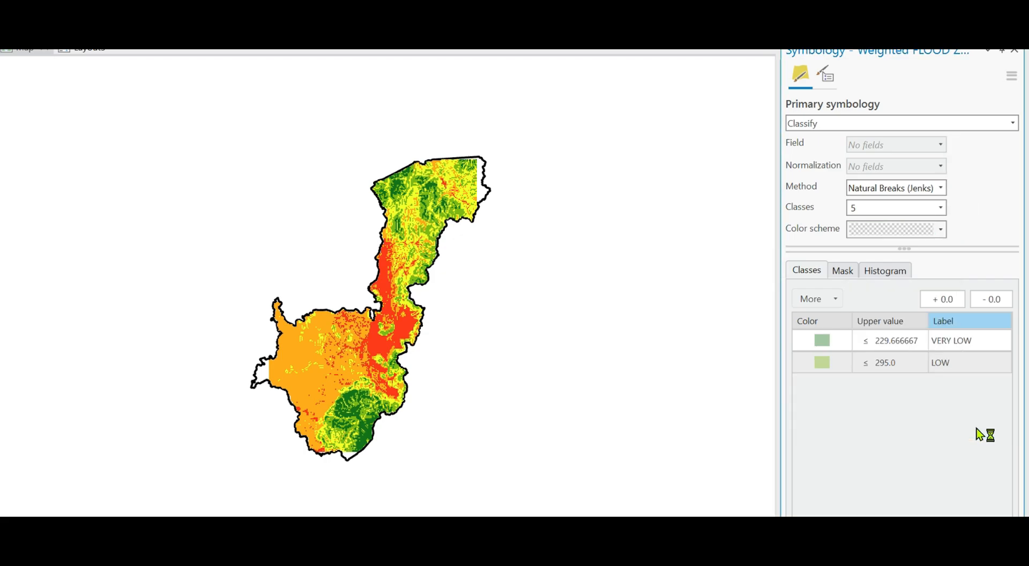
click(988, 432)
drag(988, 432, 931, 432)
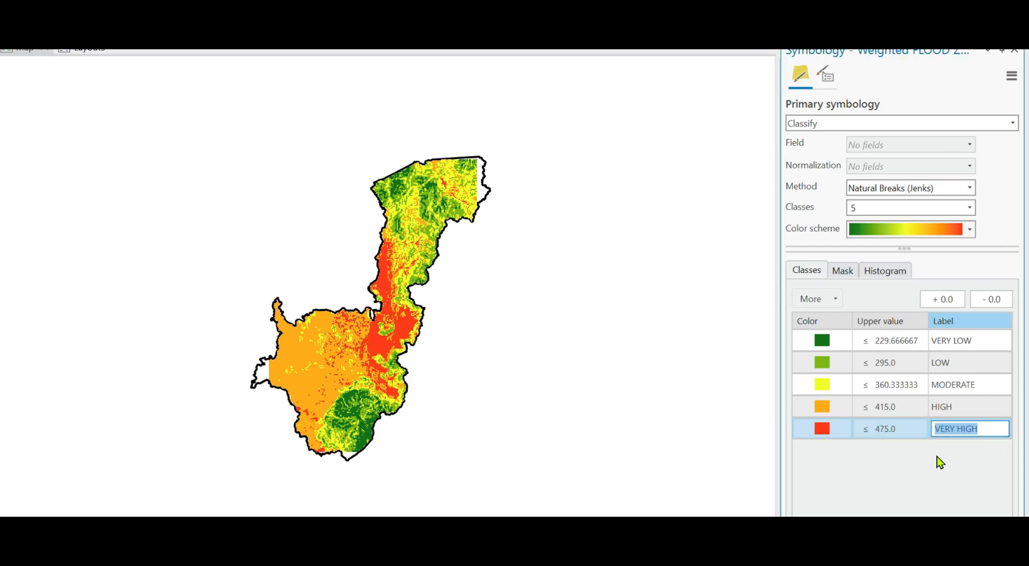
click(983, 428)
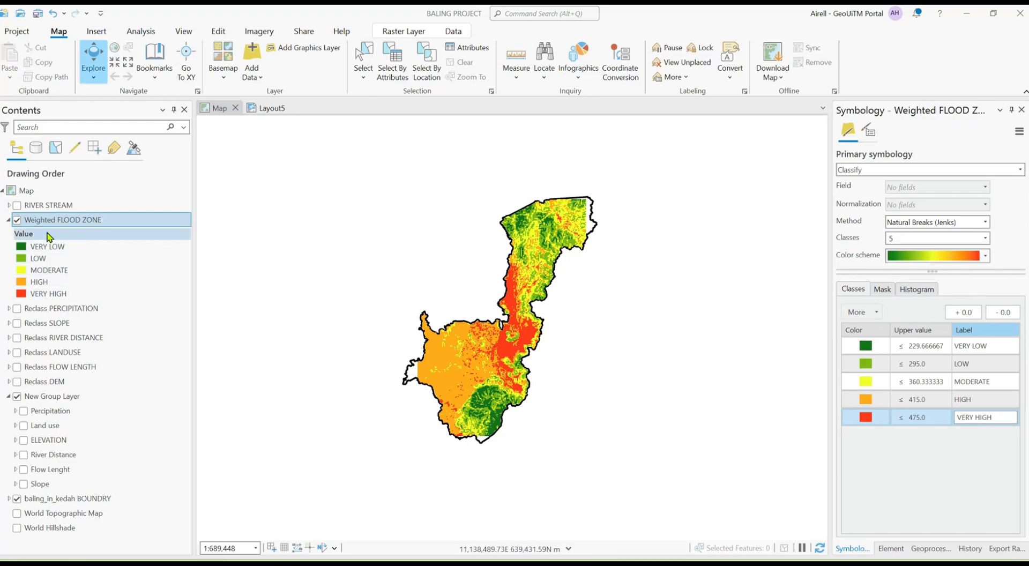
Step: Show the RIVER STREAM layer and create a new ISO landscape A4 layout
click(17, 206)
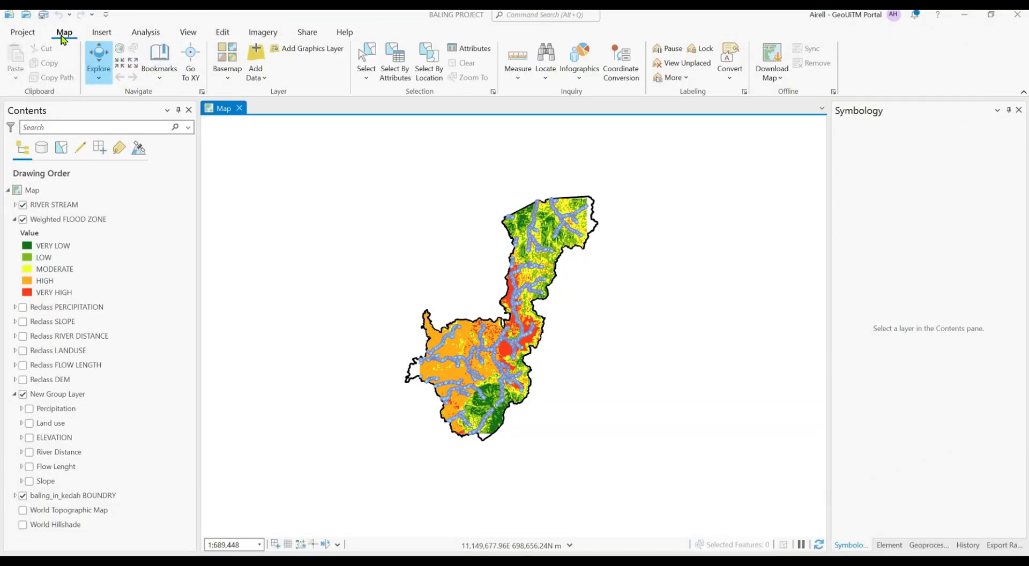
click(98, 33)
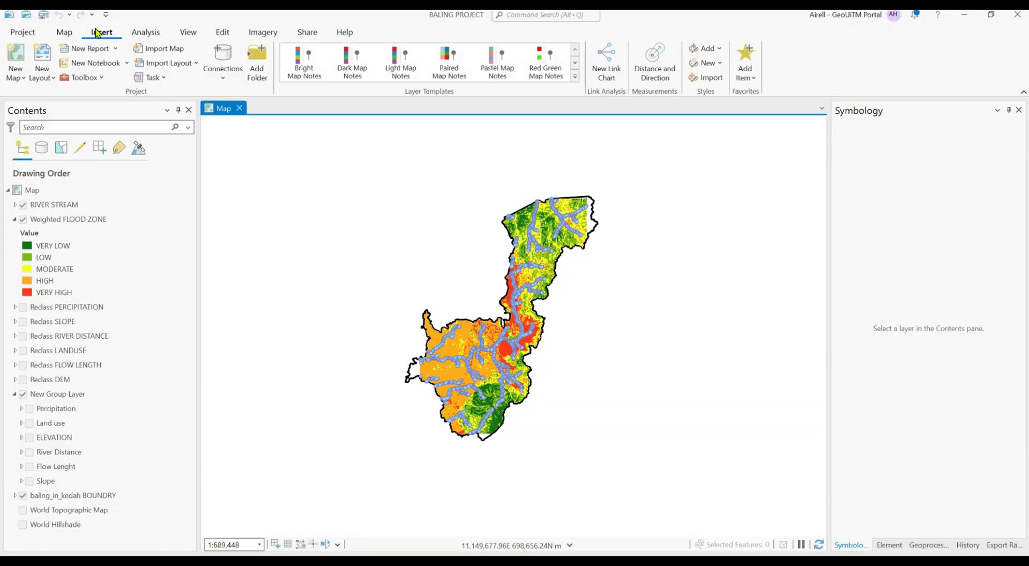
click(18, 74)
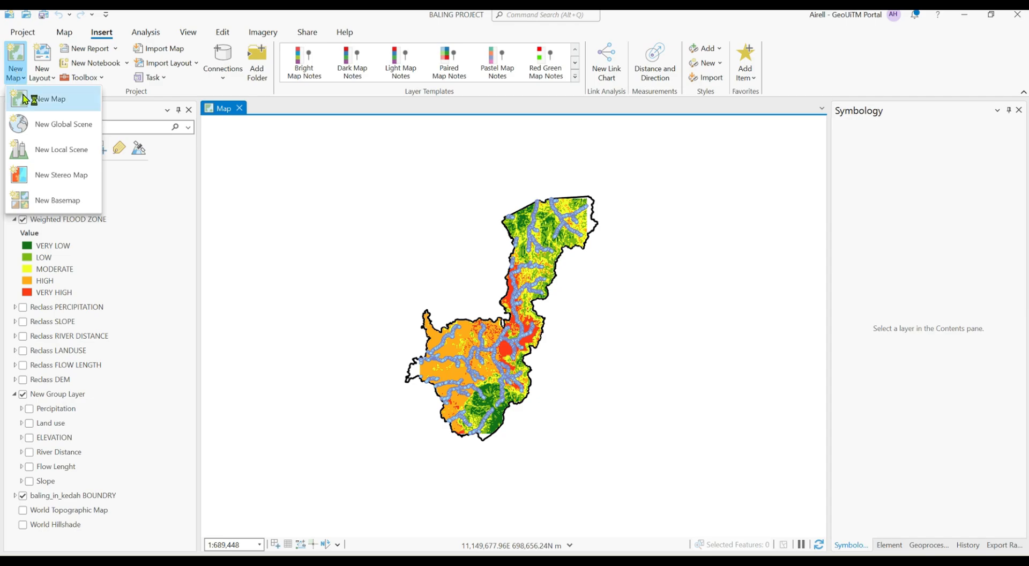
click(43, 72)
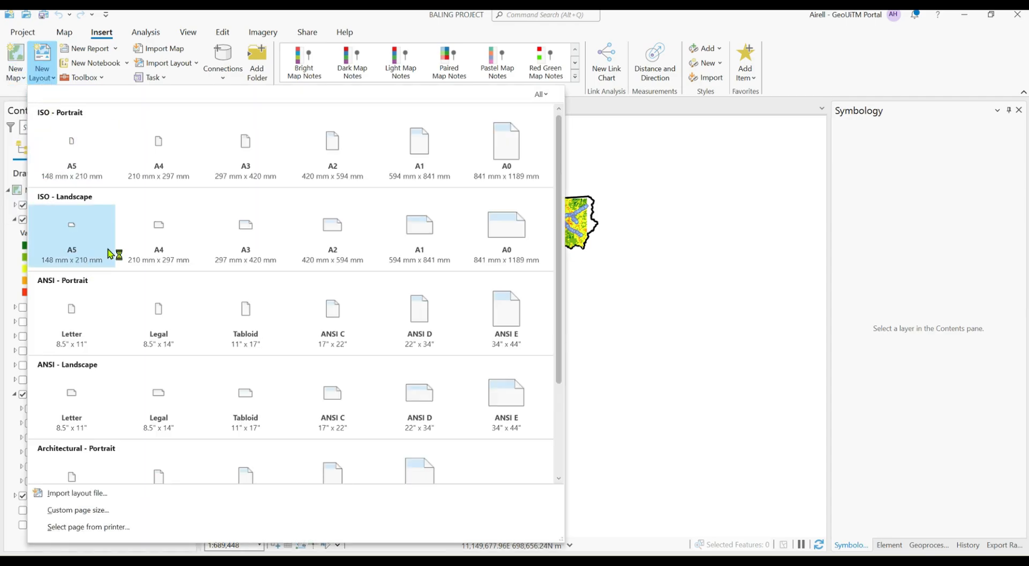
click(161, 235)
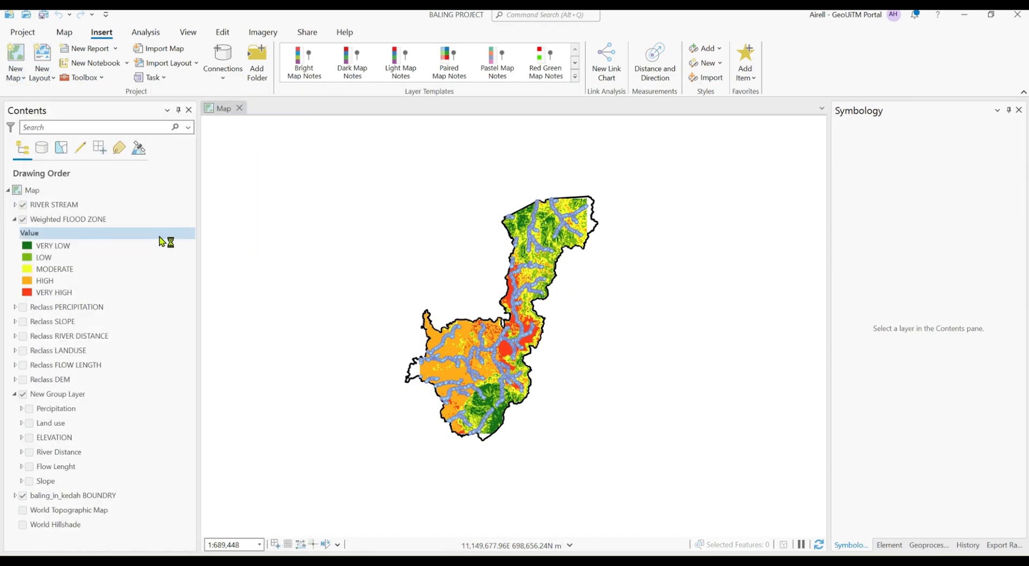
Step: Insert a map frame from the Map's 1:689,448 view, nearly filling the page, and zoom it to the Weighted FLOOD ZONE layer
click(292, 81)
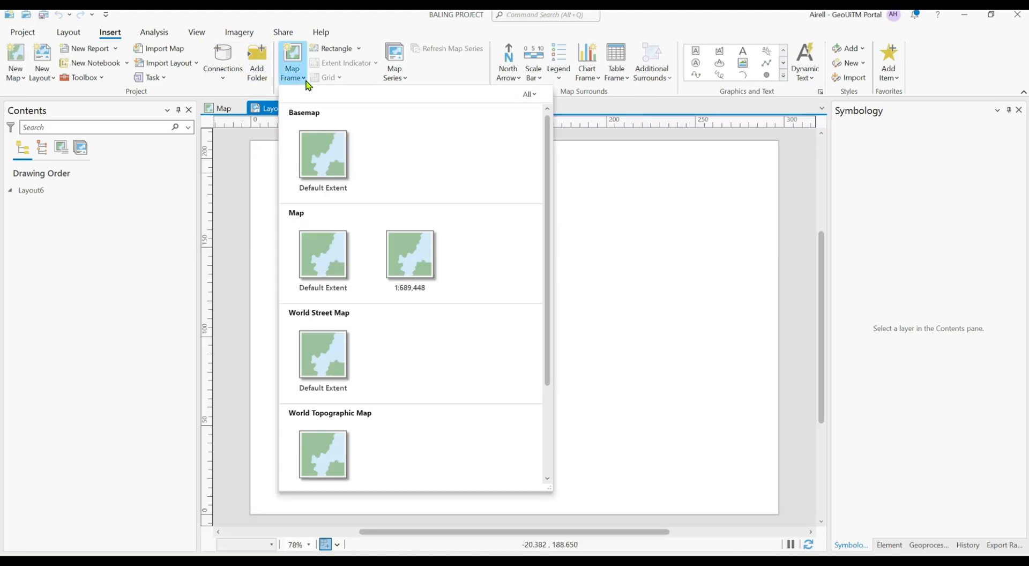
click(398, 250)
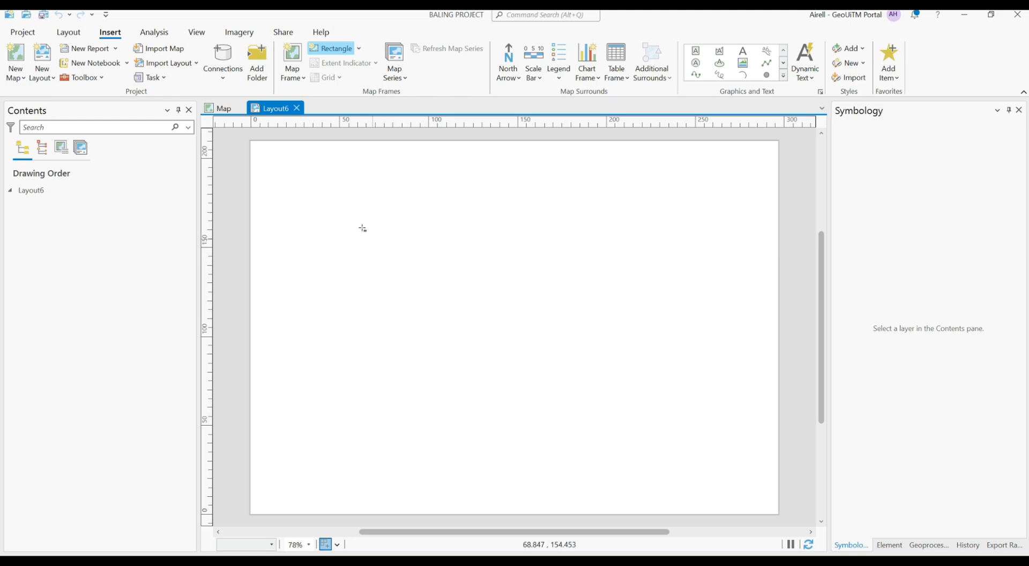
drag(259, 150, 770, 498)
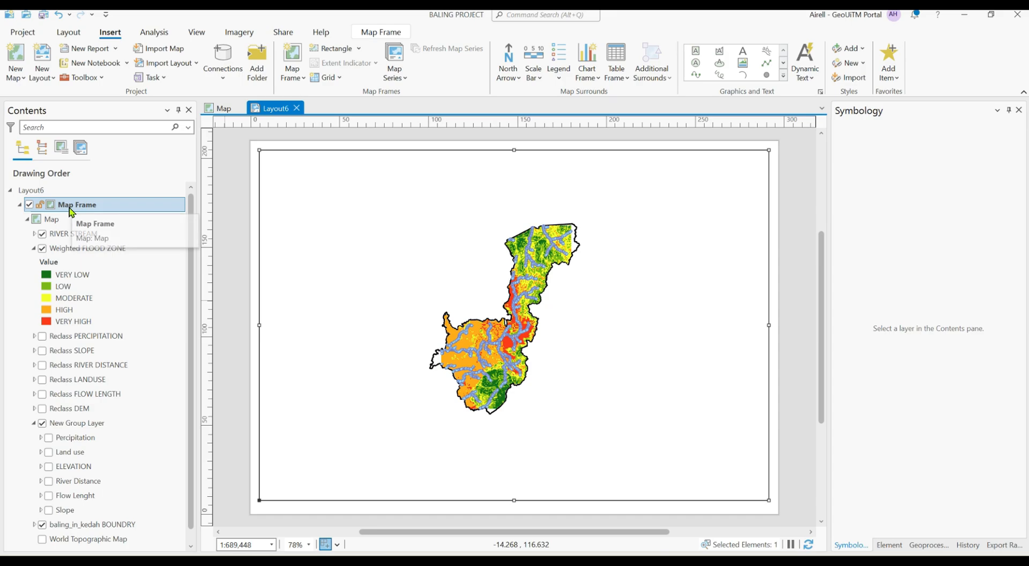
click(79, 250)
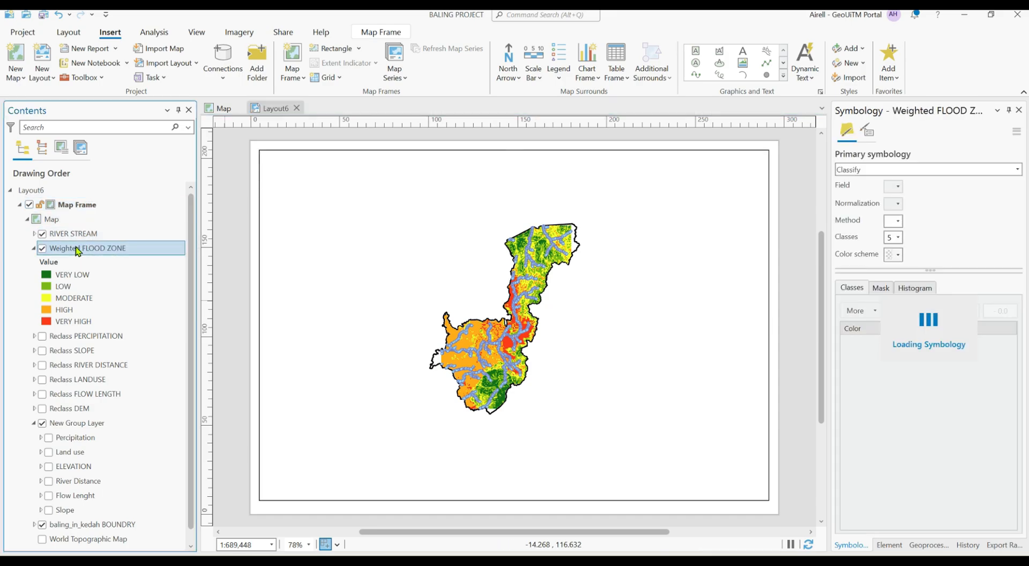
right_click(78, 251)
click(138, 311)
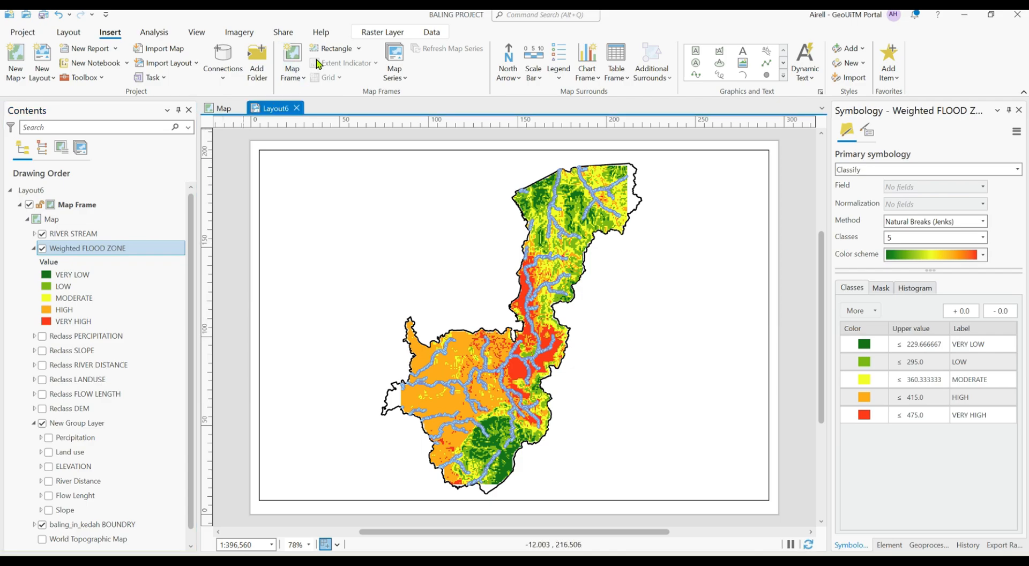
Step: Add a Weighted FLOOD ZONE legend in the blank area west of the map and a north arrow in the page's upper-right area
click(559, 74)
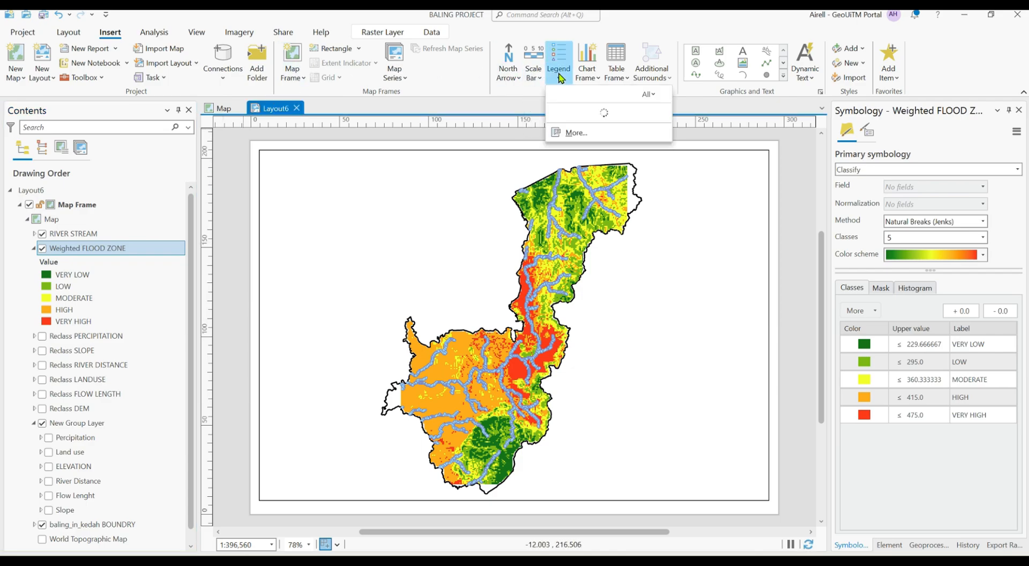
click(564, 63)
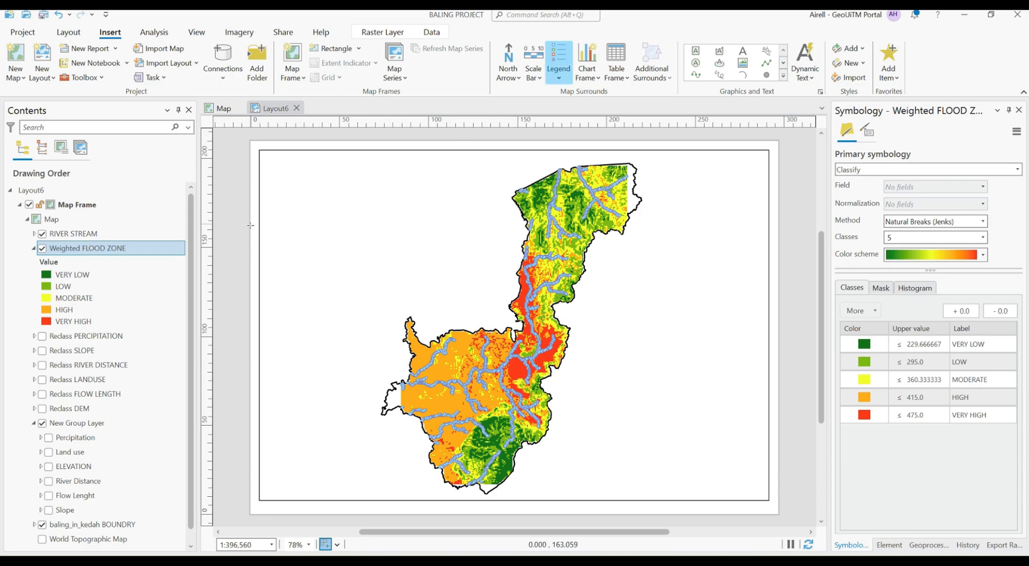
drag(276, 204, 396, 308)
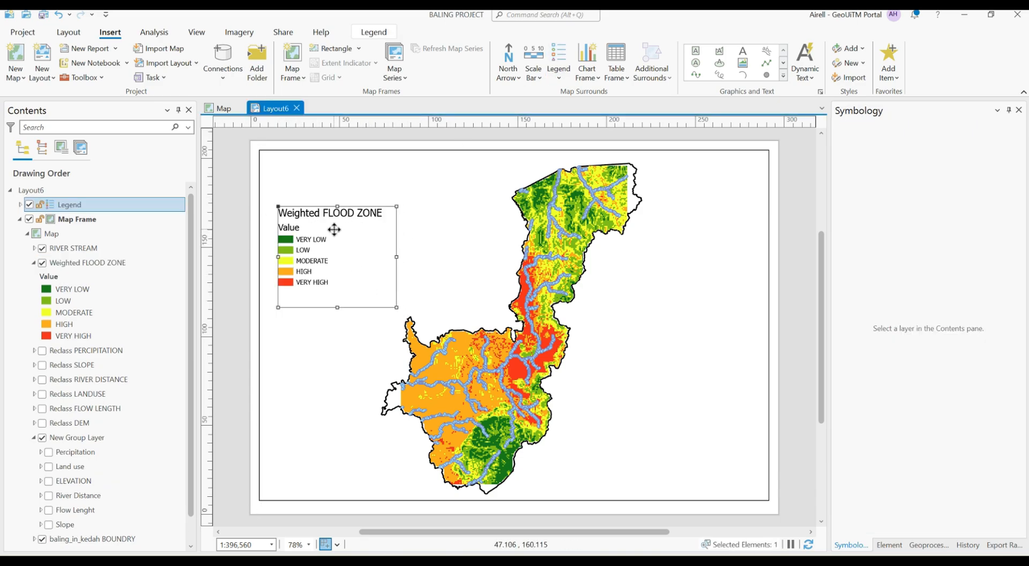
click(508, 58)
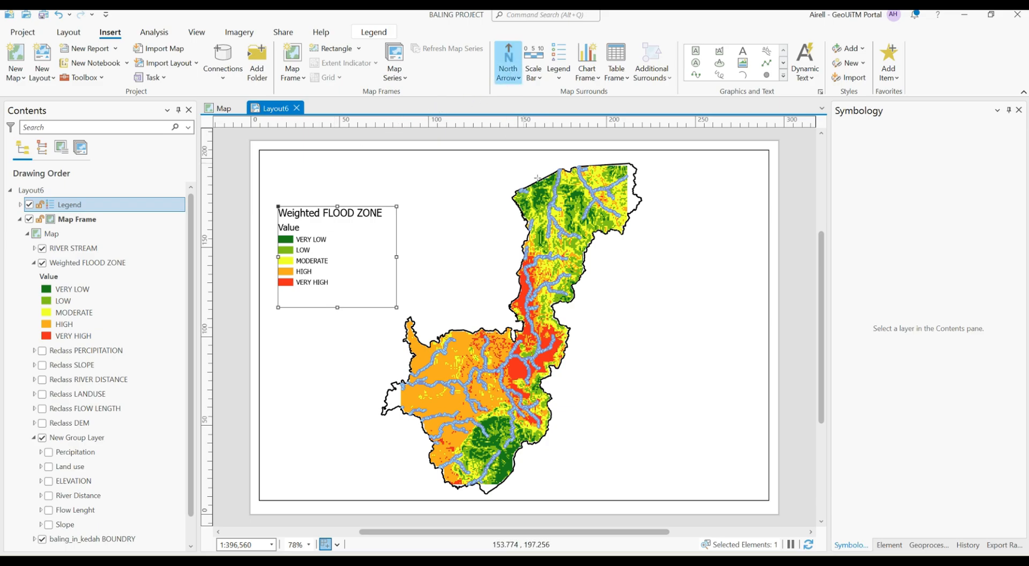
drag(711, 185, 744, 218)
click(705, 230)
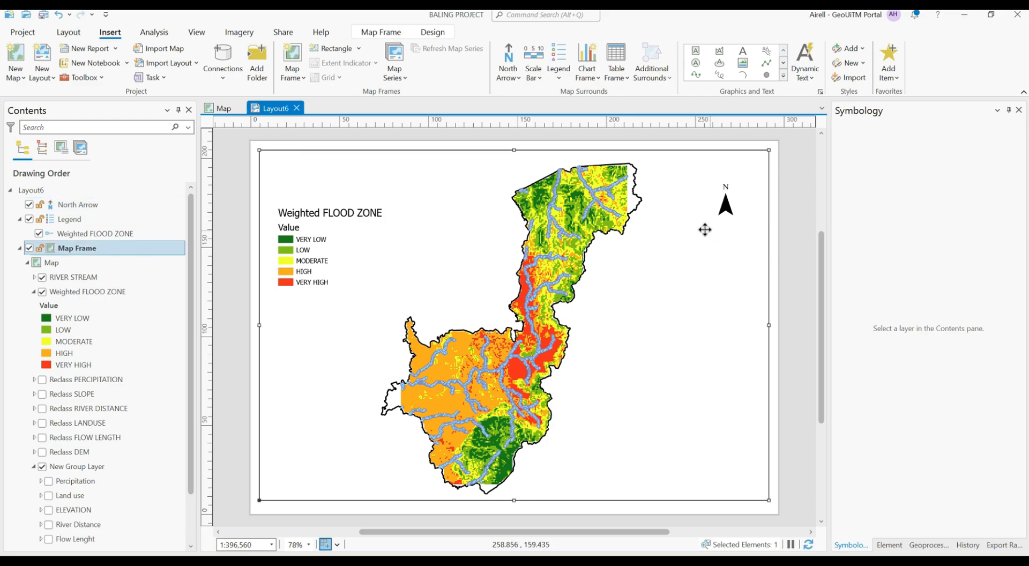
Step: Place an imperial Alternating Scale Bar 1 in miles above the legend
click(538, 78)
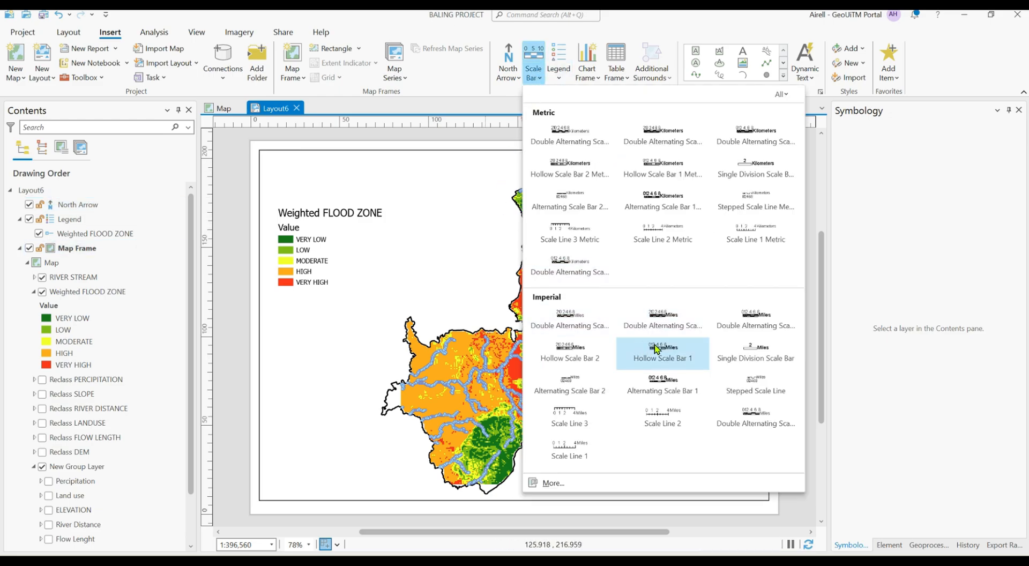
click(681, 386)
drag(286, 168, 443, 193)
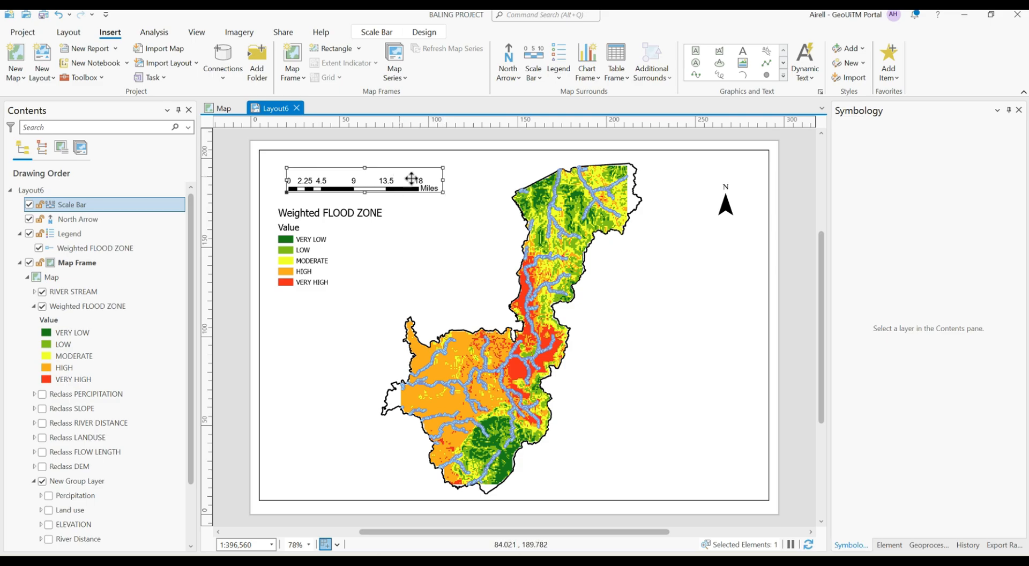
Step: Set the scale bar to 8 divisions with 2 subdivisions in its properties
right_click(106, 209)
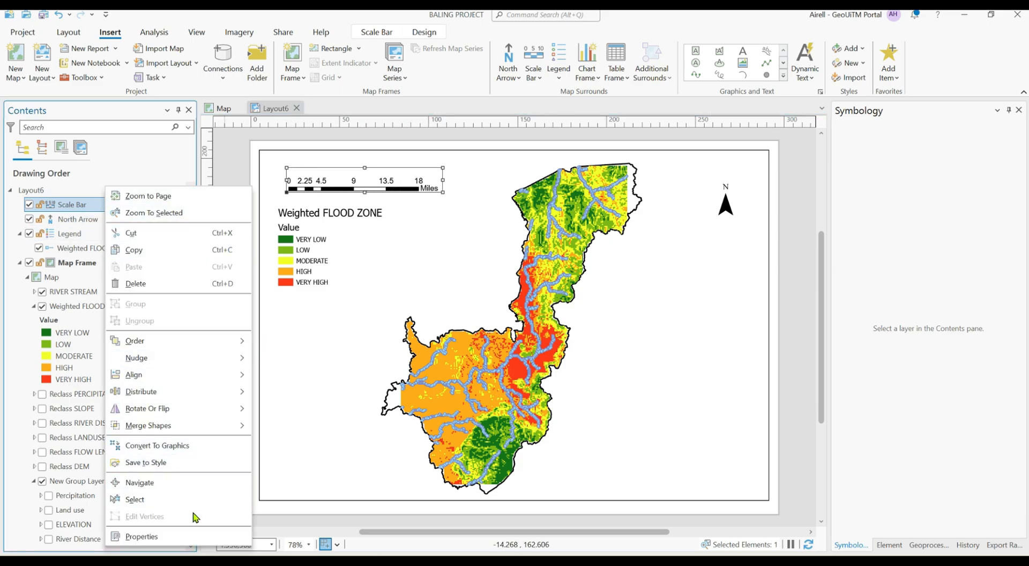
click(185, 536)
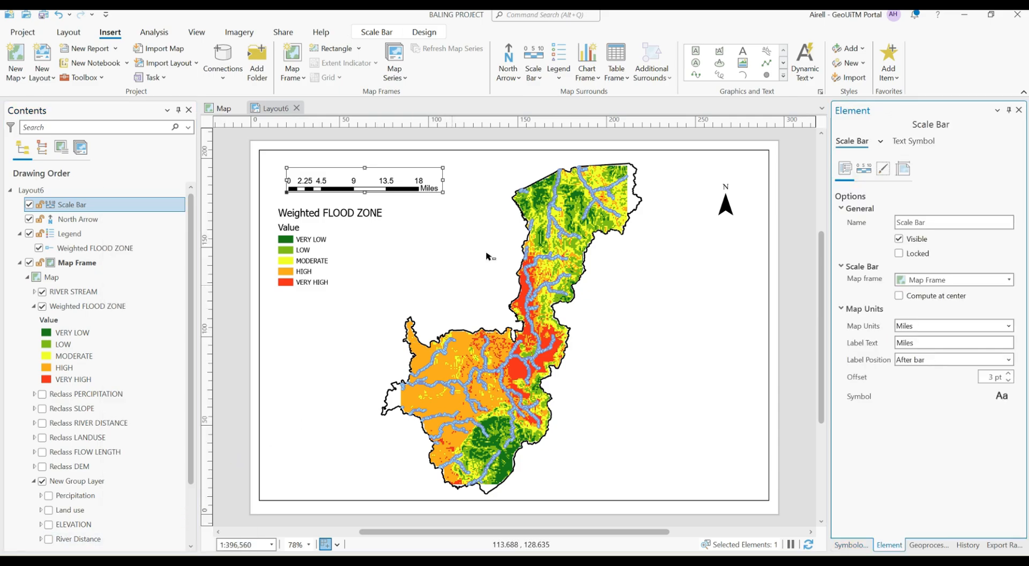
click(863, 177)
click(998, 276)
click(998, 276)
click(998, 276)
click(998, 283)
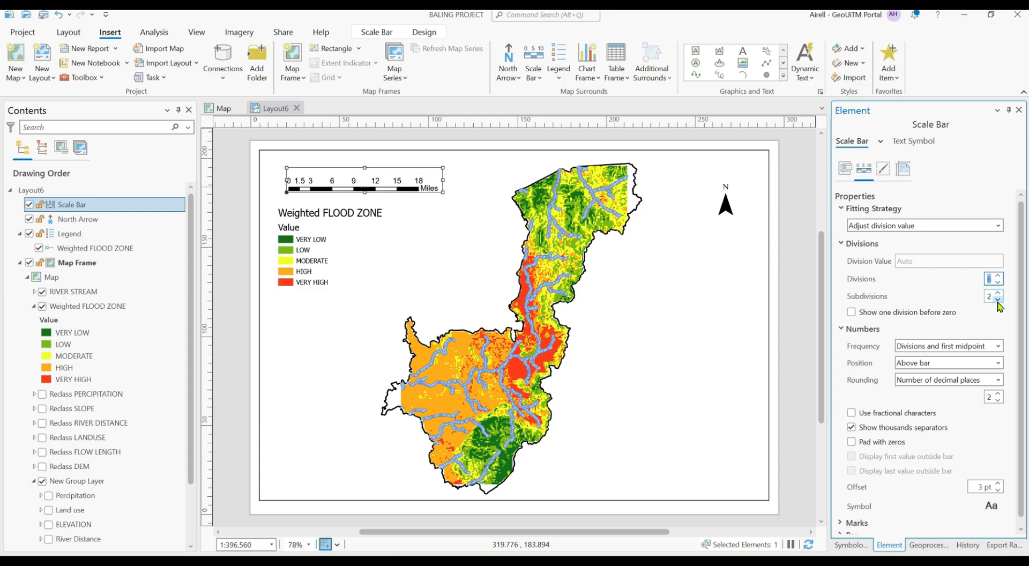
click(997, 300)
click(998, 300)
click(997, 300)
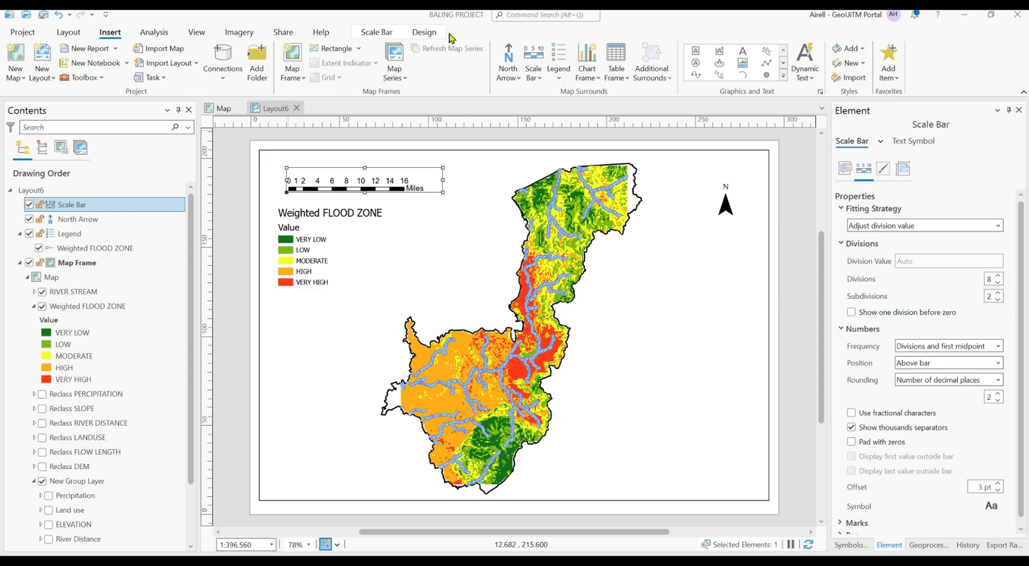
Step: Add a Black Horizontal Label Graticule to the map frame
click(98, 262)
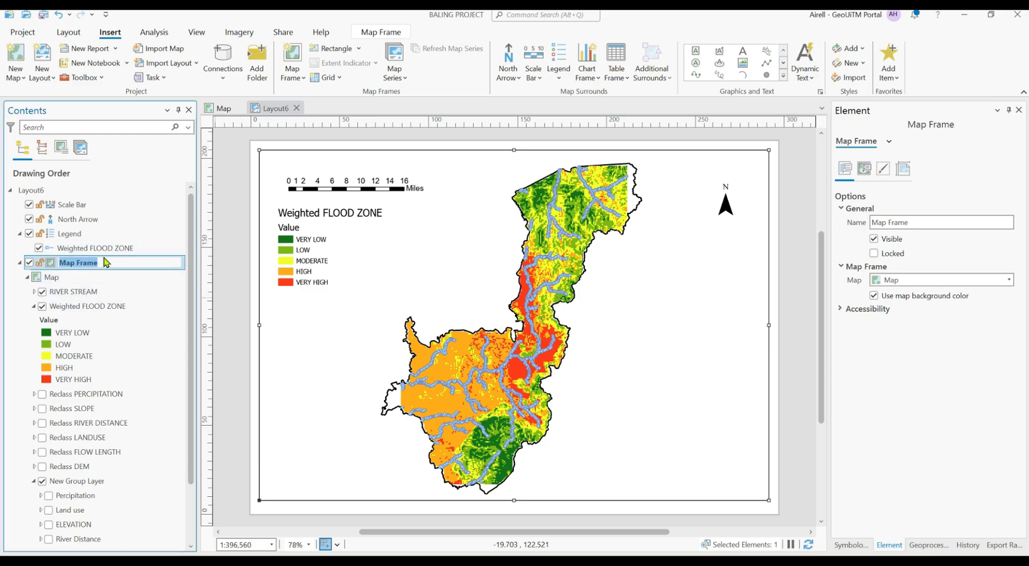
click(187, 267)
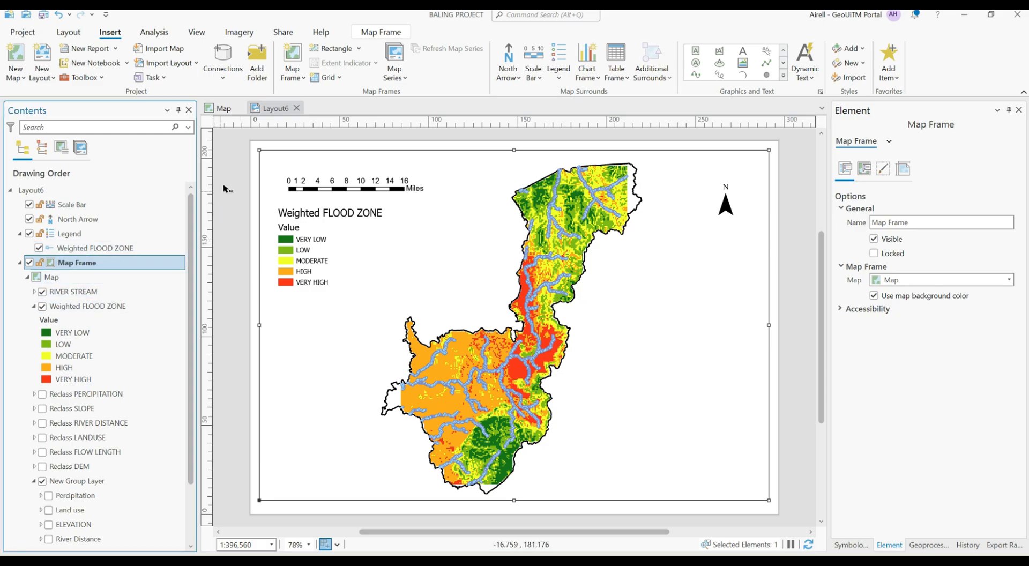
click(339, 78)
click(387, 171)
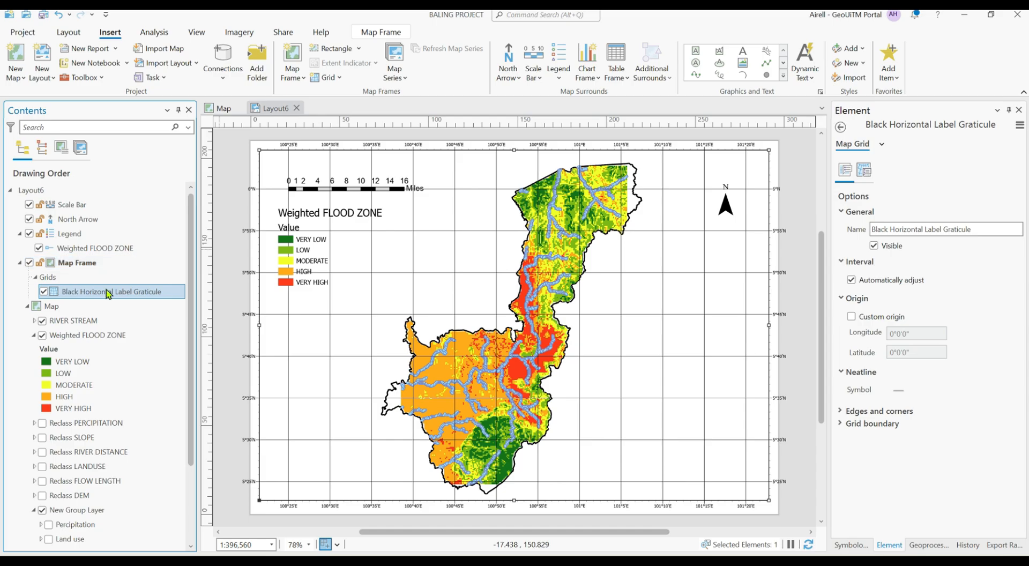
Step: Hide the graticule's gridlines by giving their symbol no color and a line width of 0 pt, and apply the change
click(110, 293)
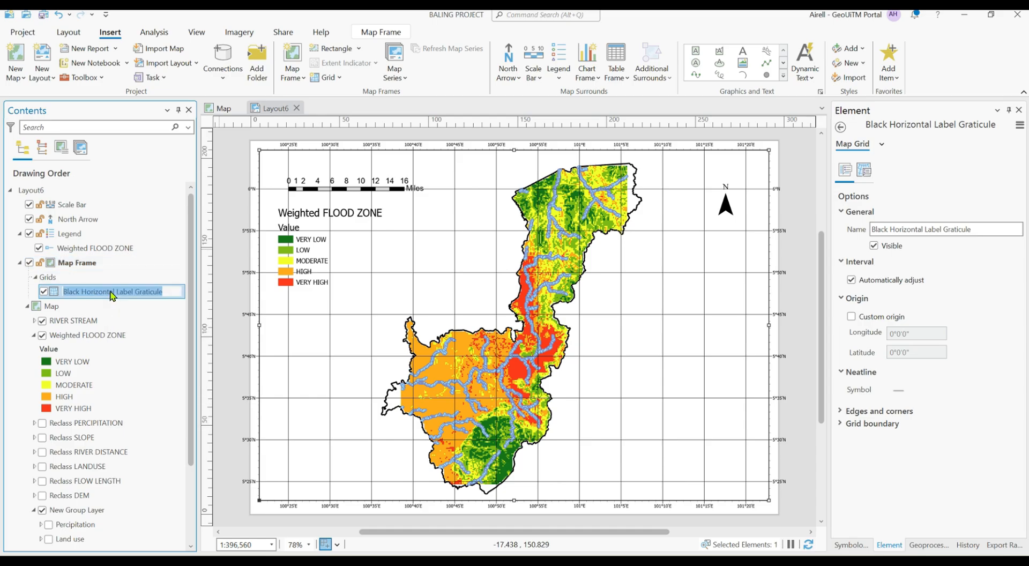
right_click(159, 293)
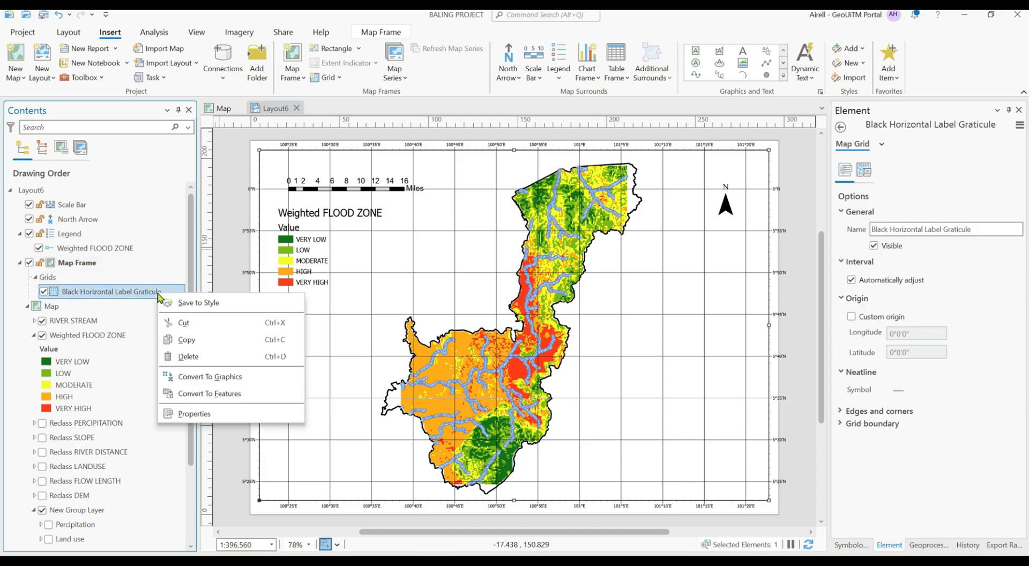
click(204, 415)
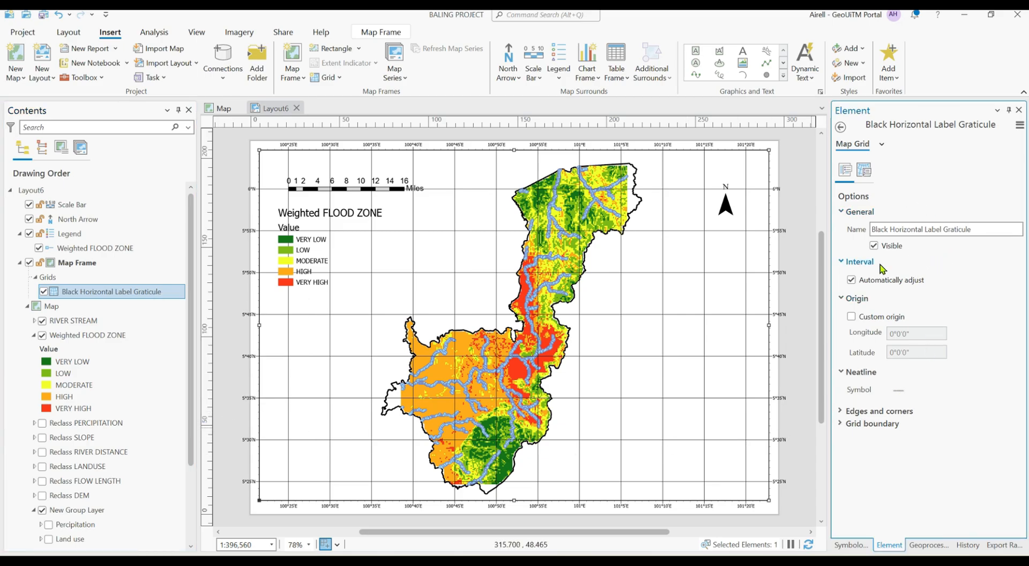
click(863, 170)
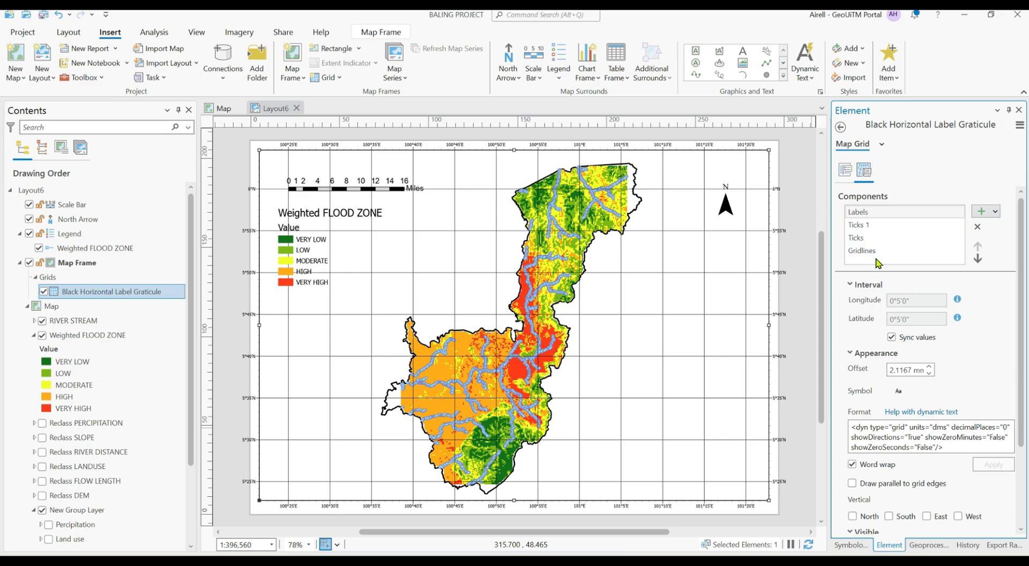
click(876, 252)
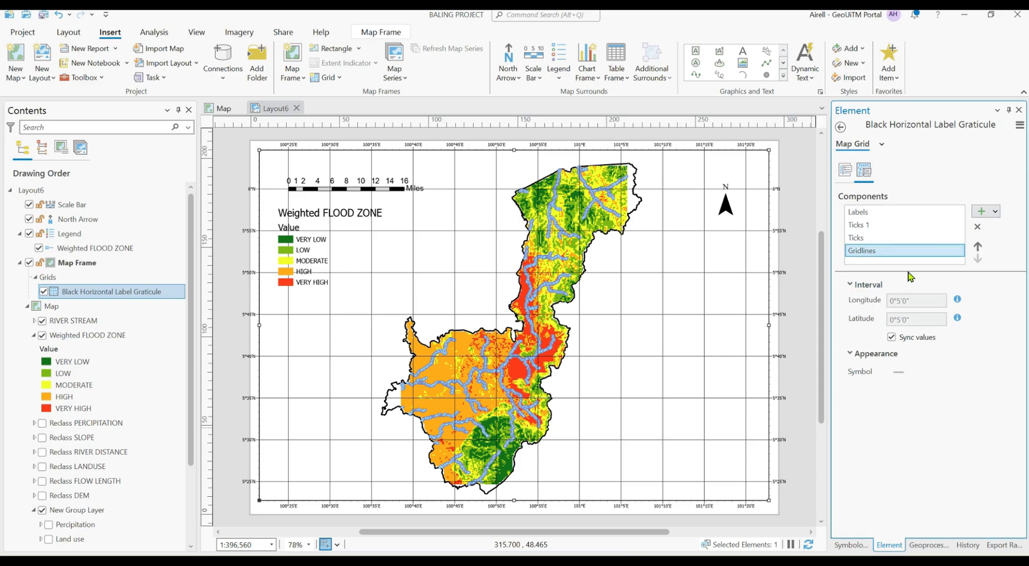
click(899, 371)
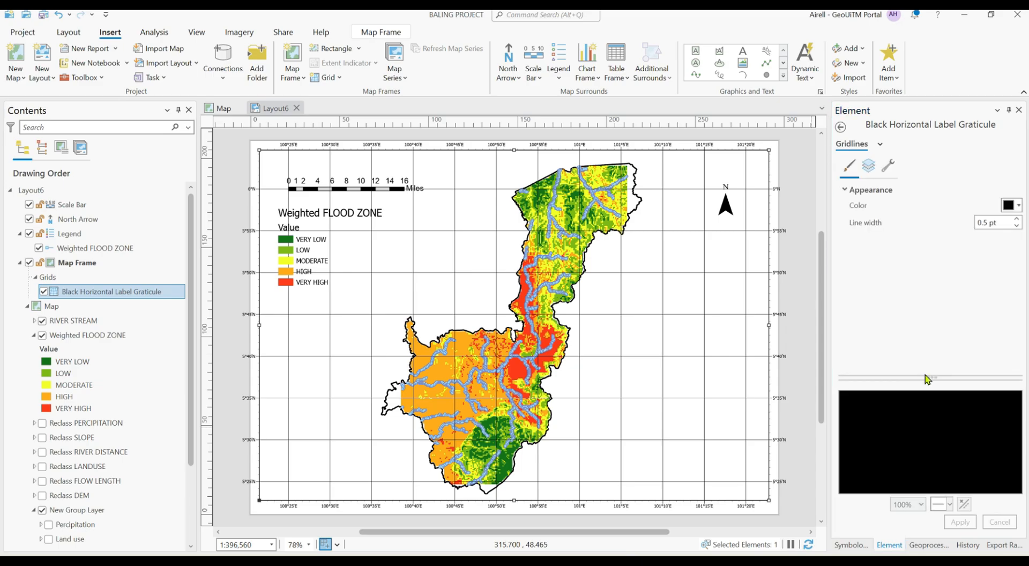
click(1010, 211)
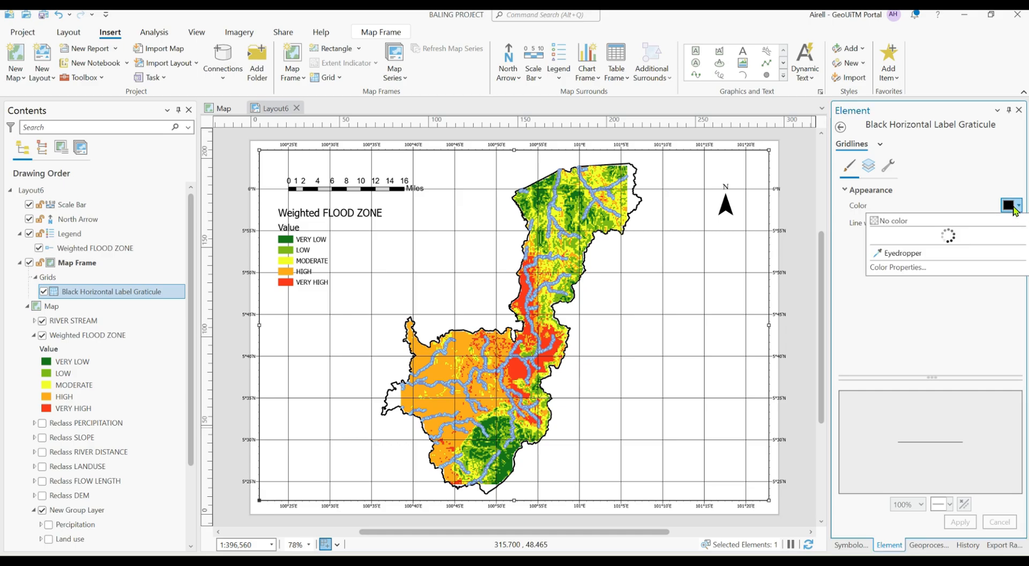
click(889, 220)
click(1016, 226)
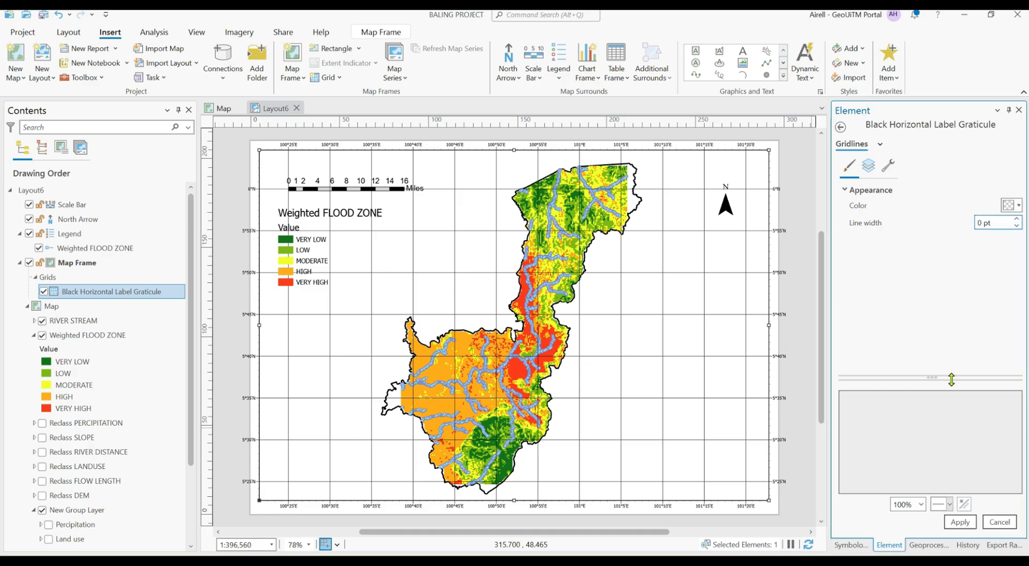
click(962, 523)
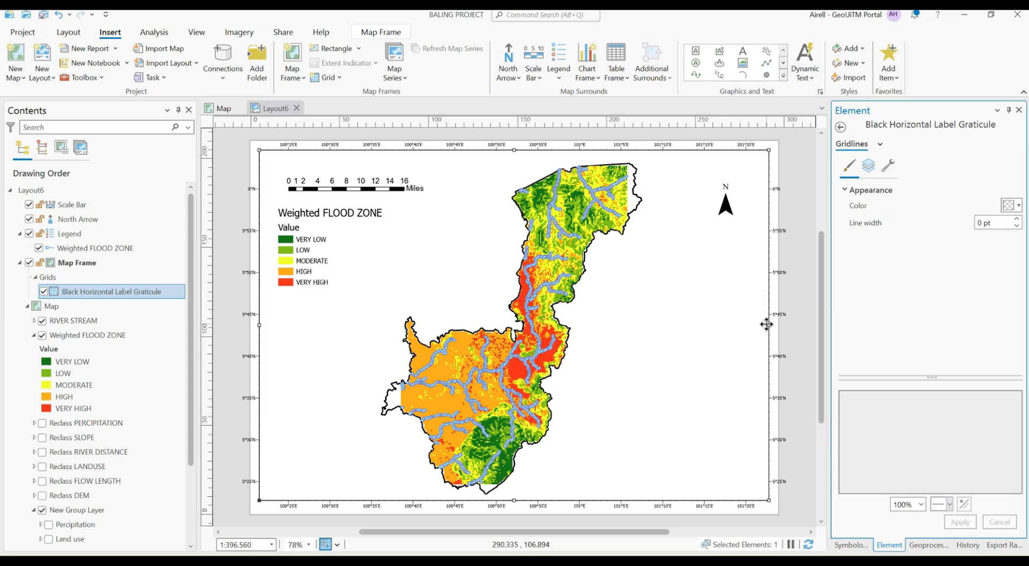
Step: Shrink the map frame inward on all four sides to about 267 mm wide, leaving page margin for the coordinate labels, and deselect it
drag(770, 328, 748, 328)
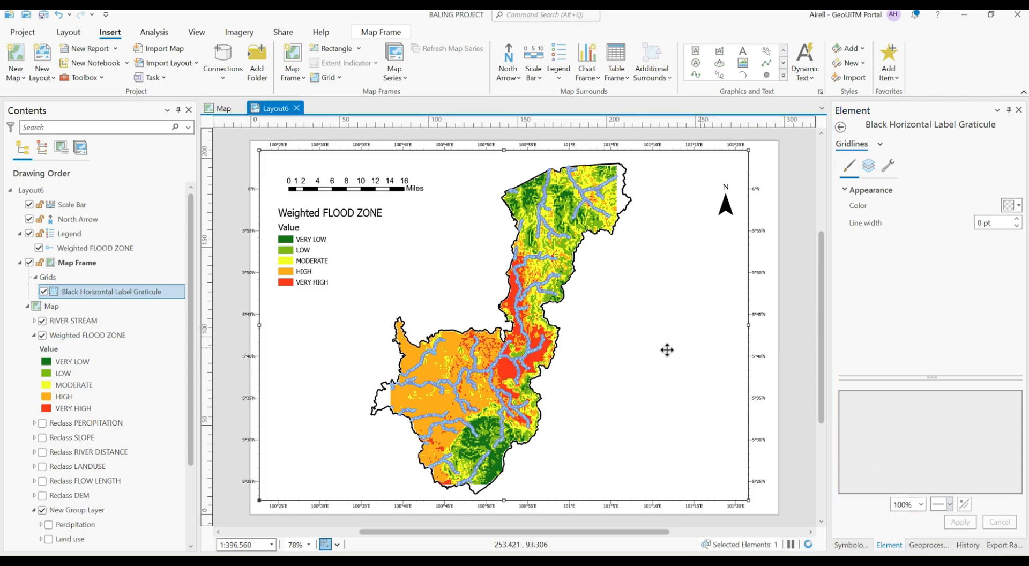
drag(261, 326, 274, 326)
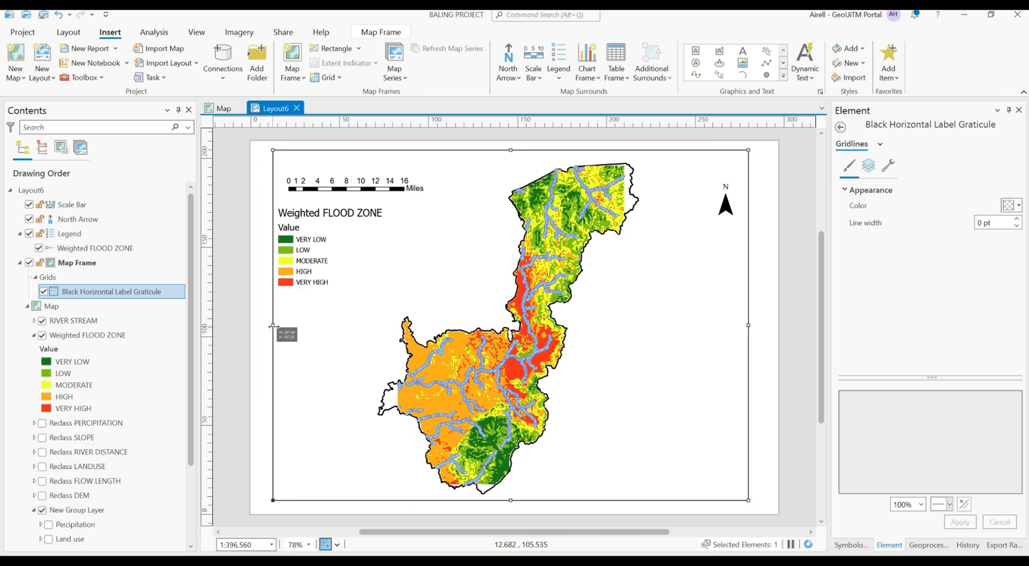
drag(511, 150, 511, 155)
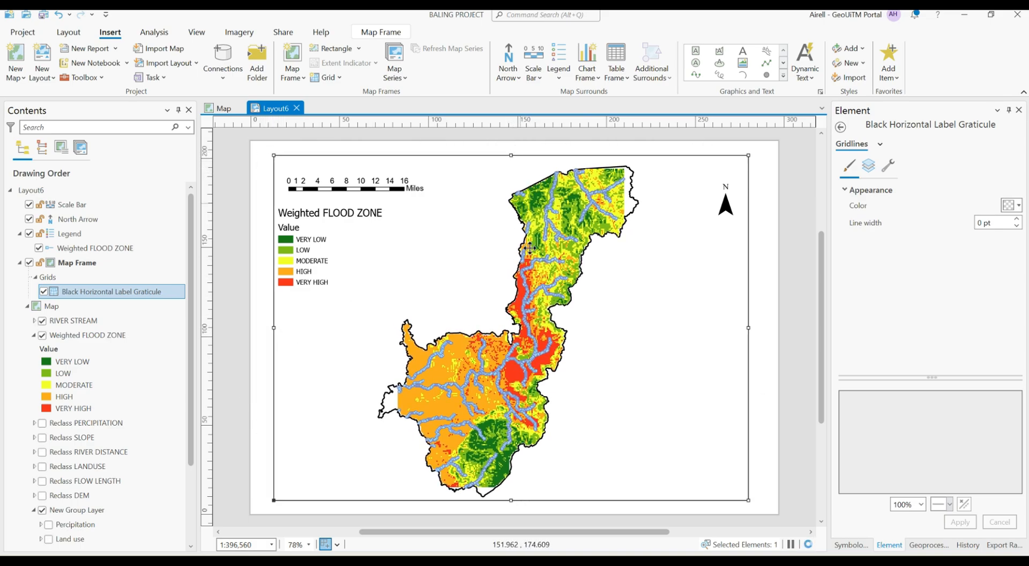
drag(513, 500, 513, 493)
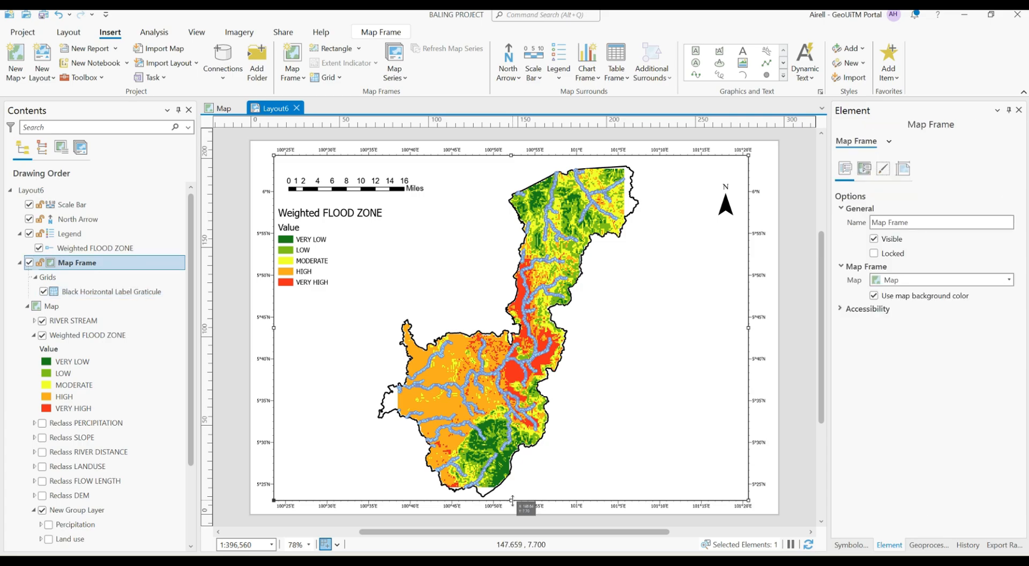
click(515, 511)
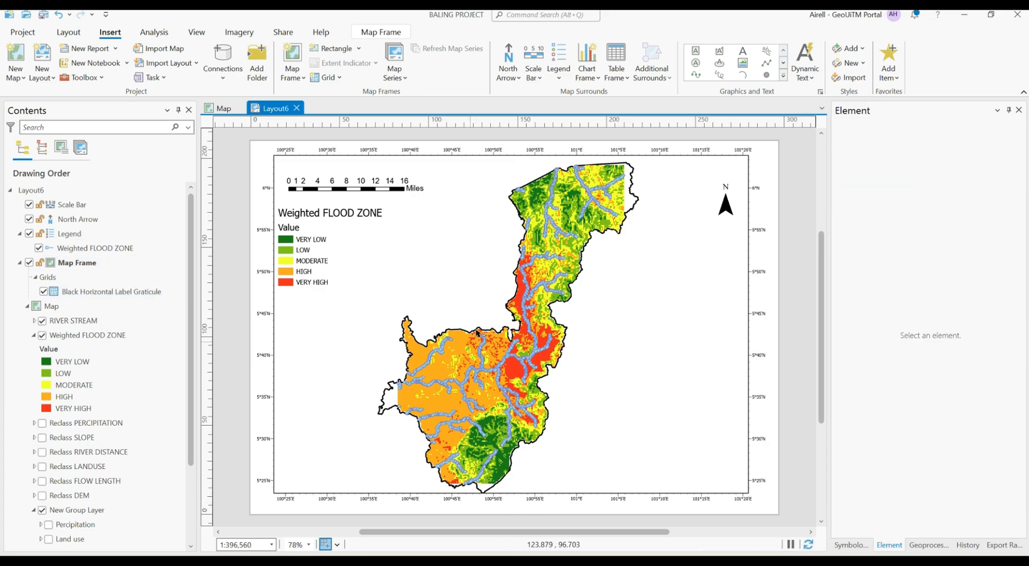